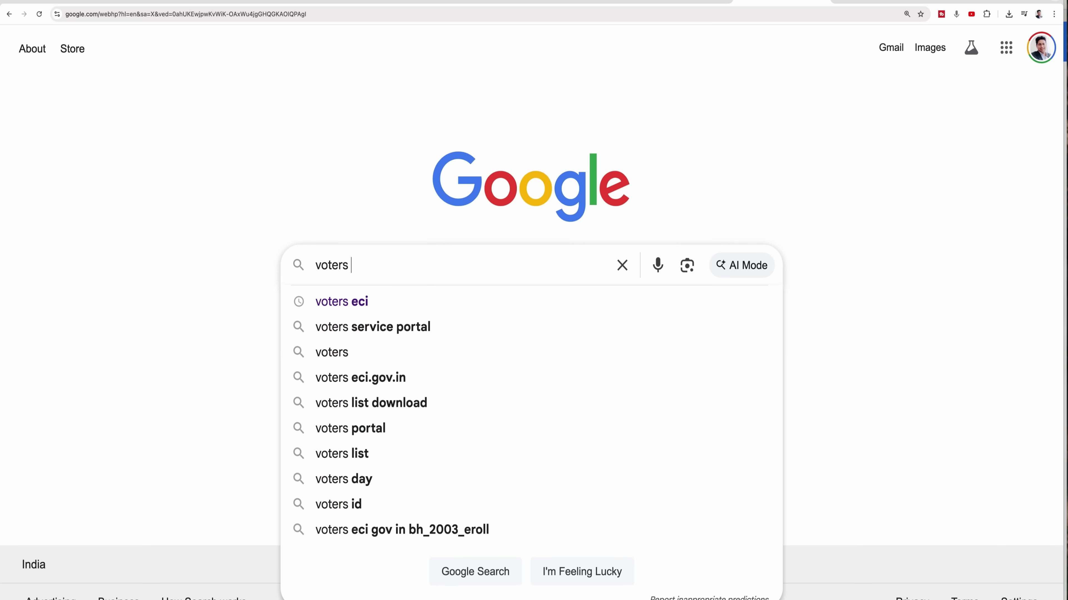
Step: Search Google for 'voters eci' and open the Voters' Services Portal result
{"action": "key", "text": "Return"}
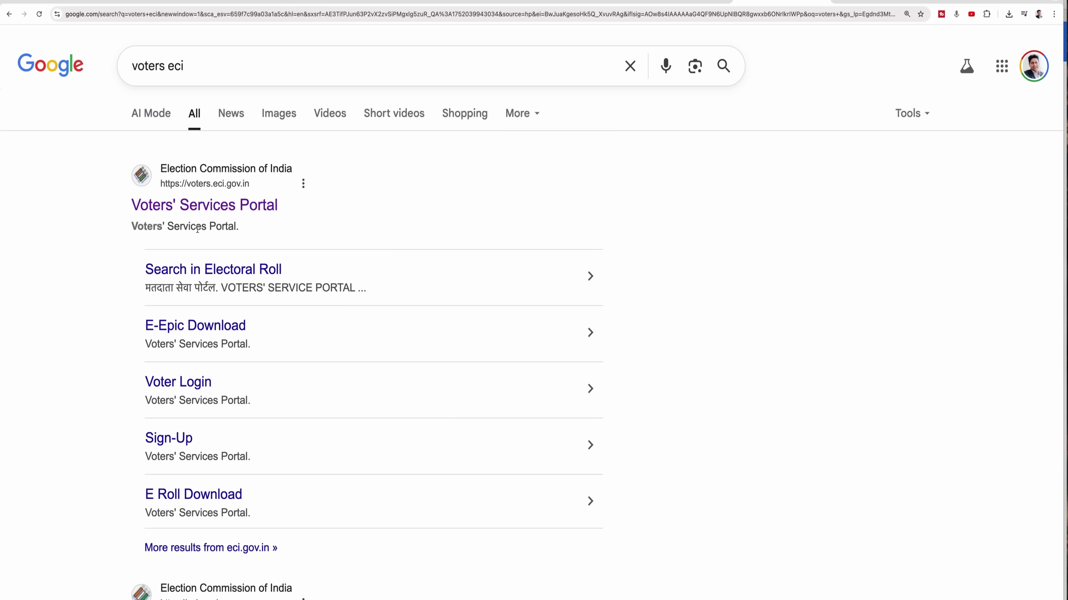
{"action": "left_click", "coordinate": [225, 214], "text": "super"}
{"action": "left_click_drag", "start_coordinate": [124, 156], "coordinate": [358, 224]}
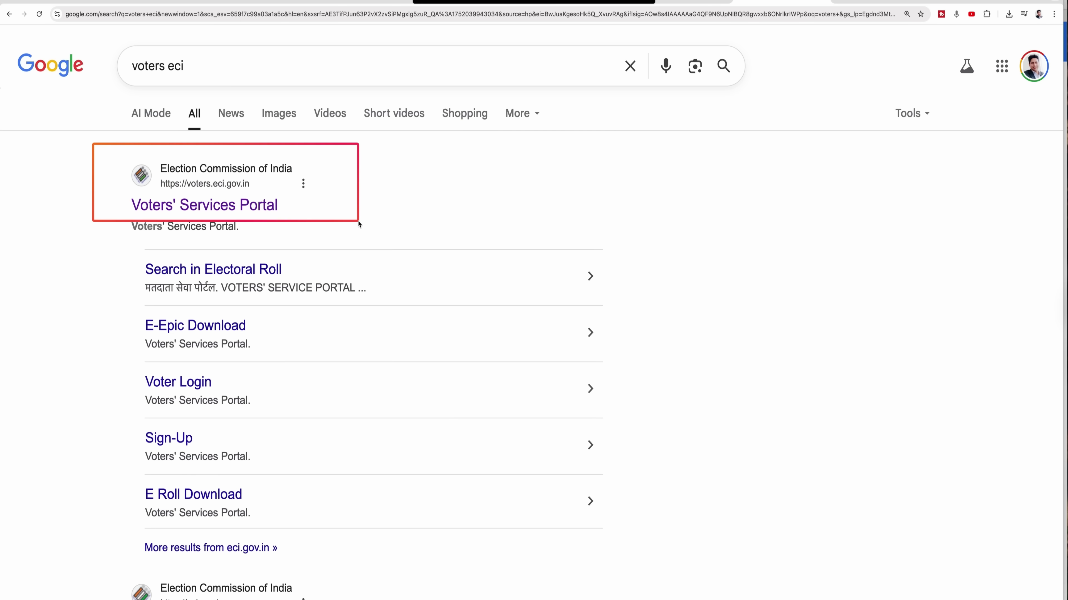
{"action": "left_click", "coordinate": [226, 184]}
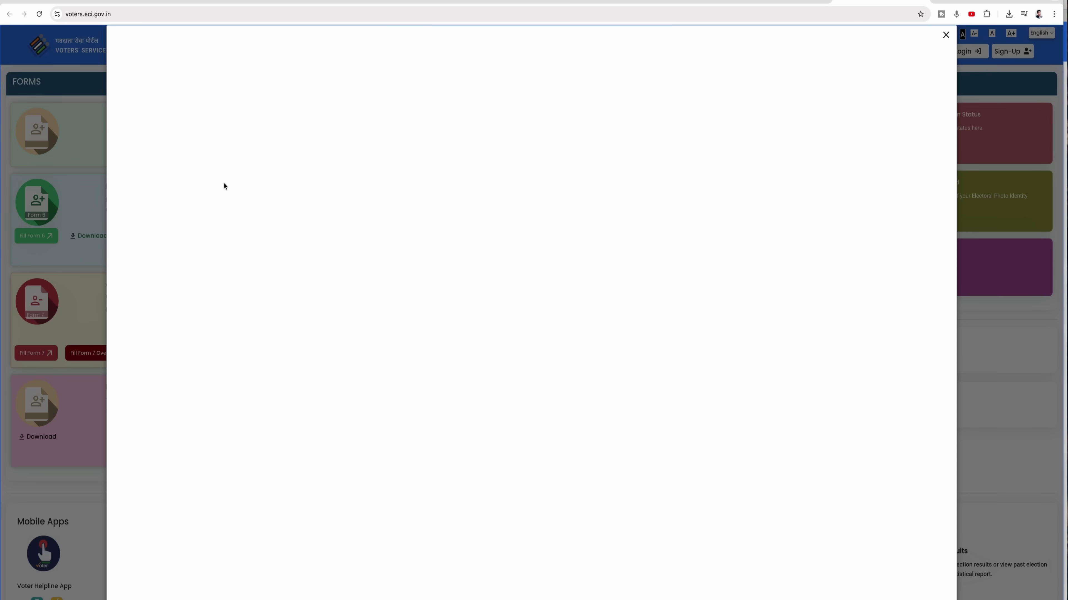
Step: Read the Bihar roll-revision notice down to its important dates, then close the popup
{"action": "scroll", "coordinate": [580, 227], "scroll_direction": "down", "scroll_amount": 2}
{"action": "scroll", "coordinate": [580, 227], "scroll_direction": "down", "scroll_amount": 10}
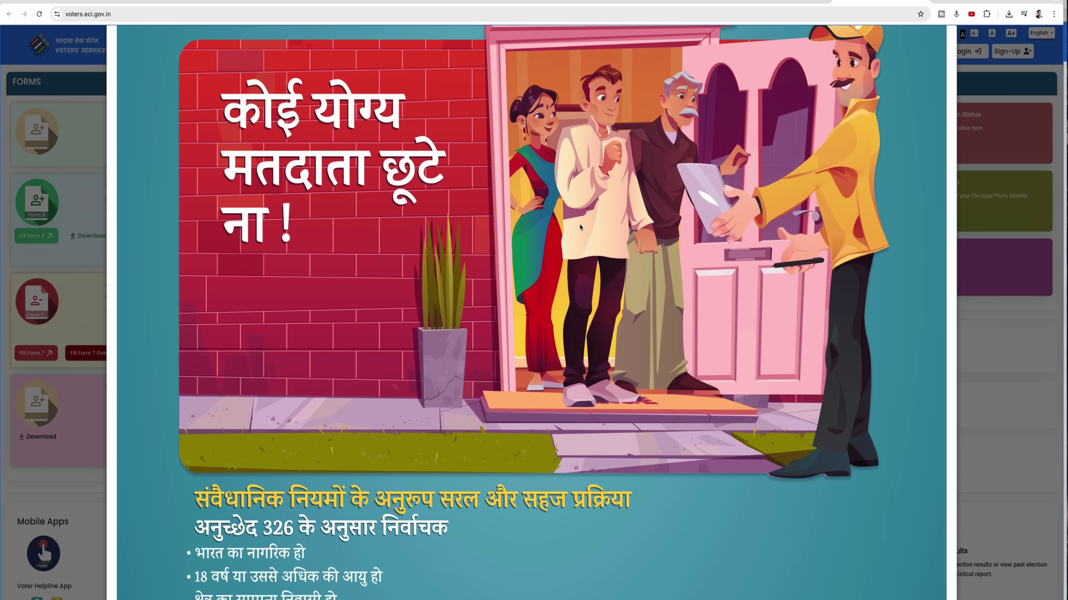
{"action": "left_click_drag", "start_coordinate": [381, 267], "coordinate": [915, 340]}
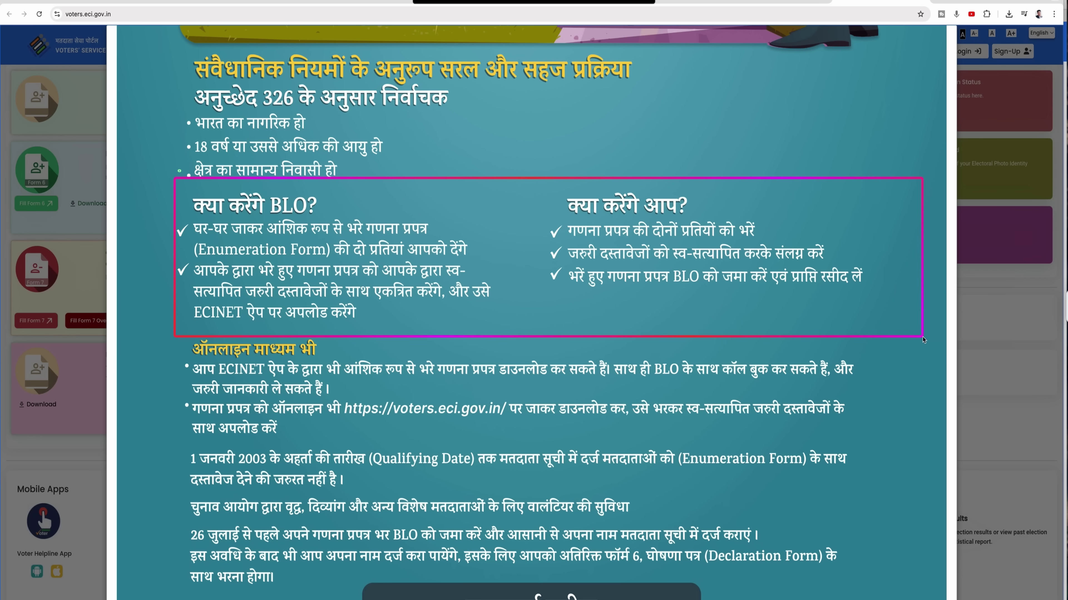
{"action": "key", "text": "Escape"}
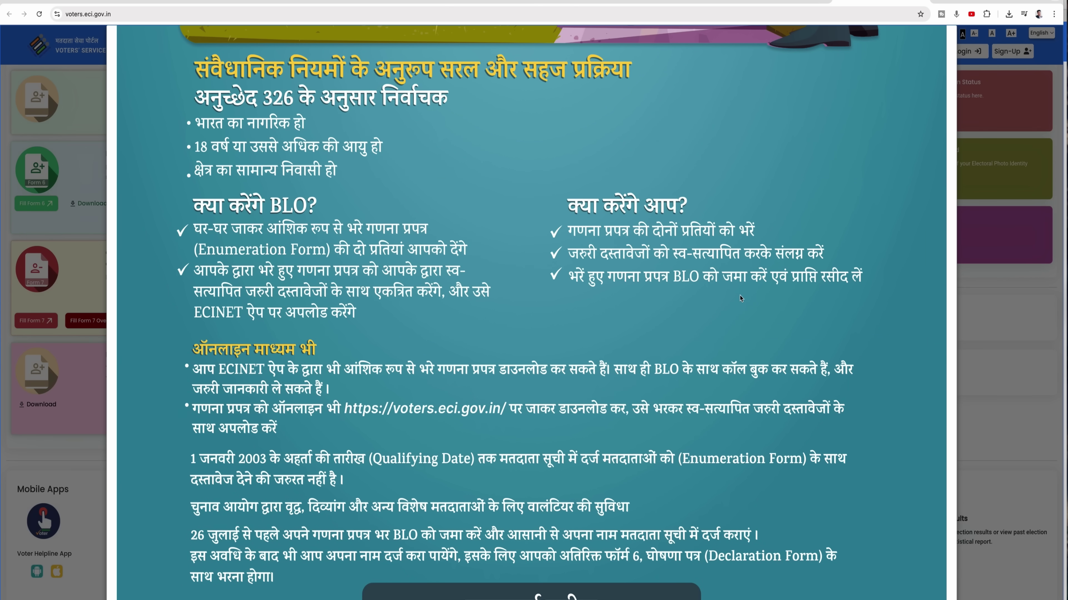
{"action": "scroll", "coordinate": [741, 298], "scroll_direction": "down", "scroll_amount": 1}
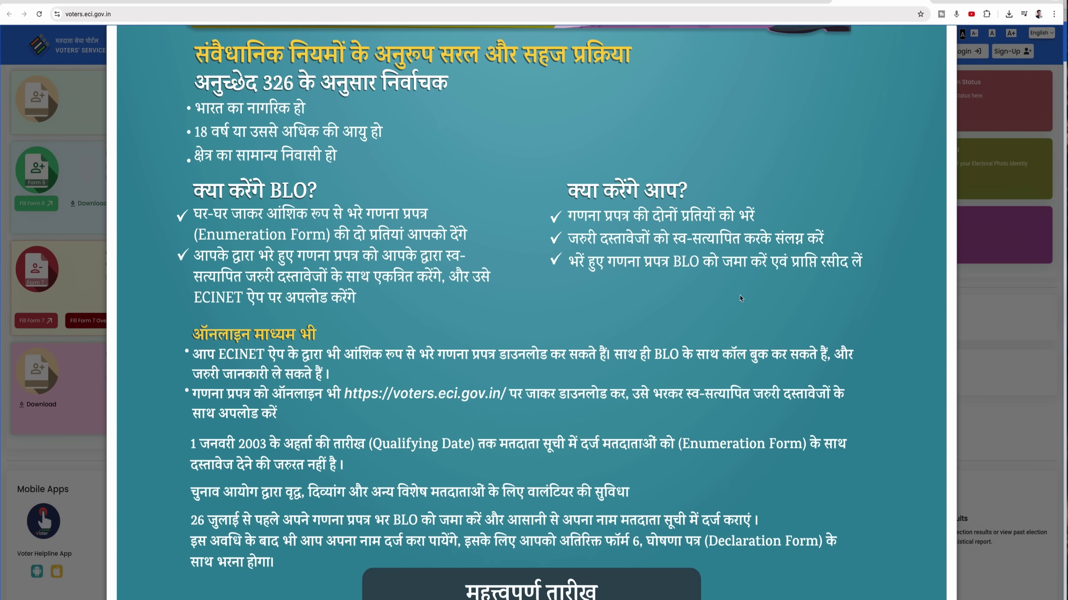
{"action": "scroll", "coordinate": [740, 298], "scroll_direction": "down", "scroll_amount": 5}
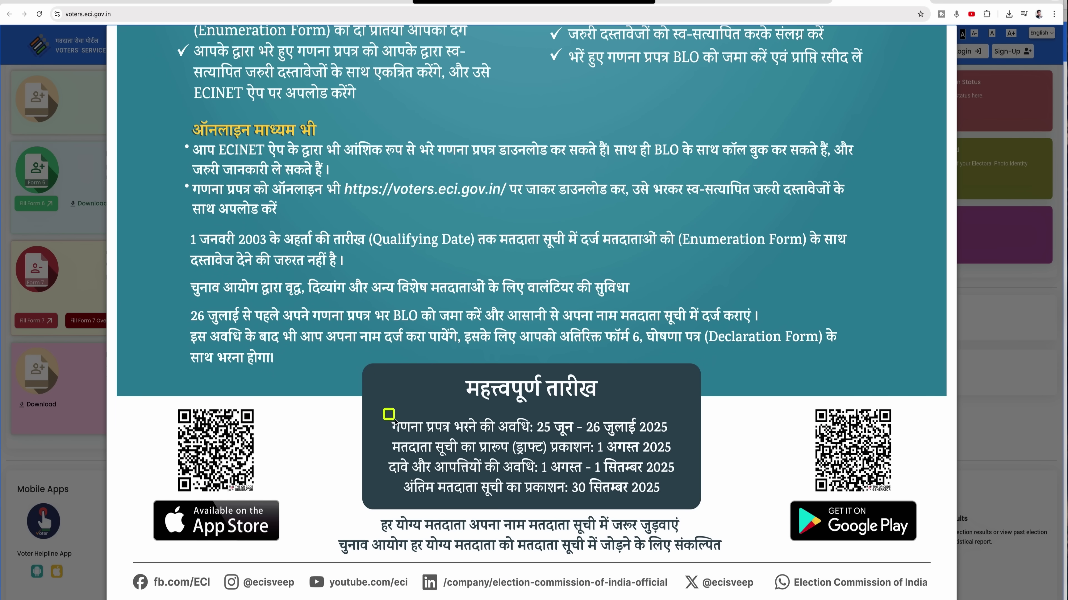
{"action": "left_click_drag", "start_coordinate": [553, 446], "coordinate": [682, 441]}
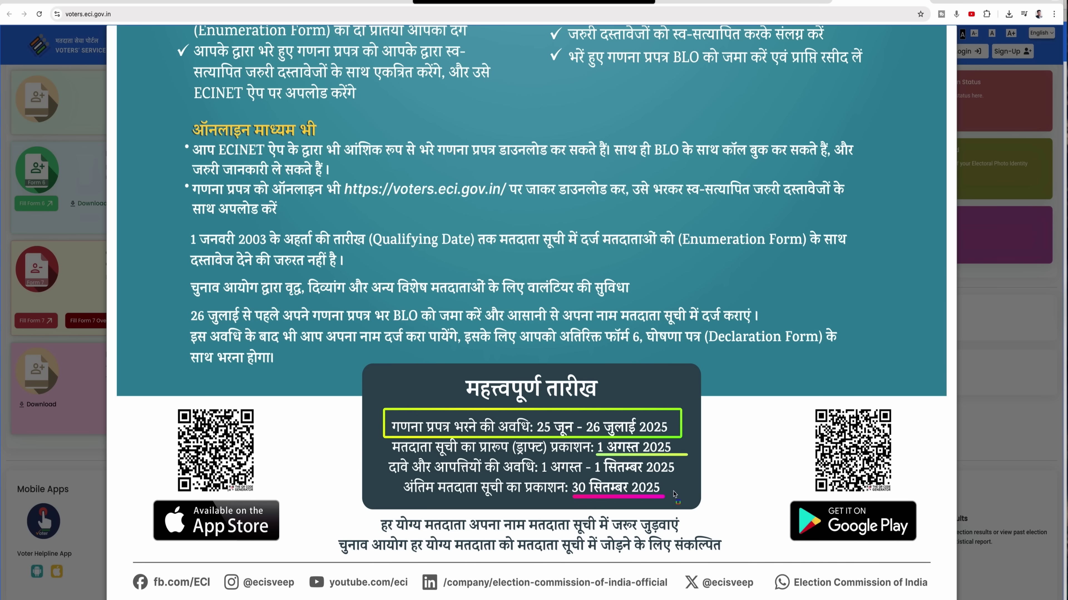
{"action": "key", "text": "Escape"}
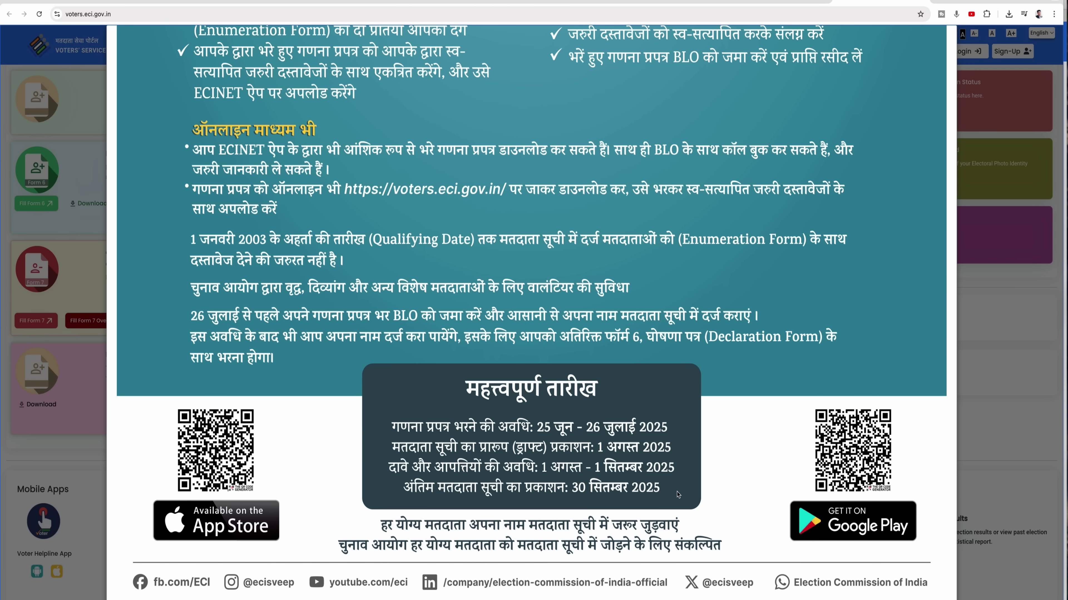
{"action": "scroll", "coordinate": [678, 495], "scroll_direction": "up", "scroll_amount": 15}
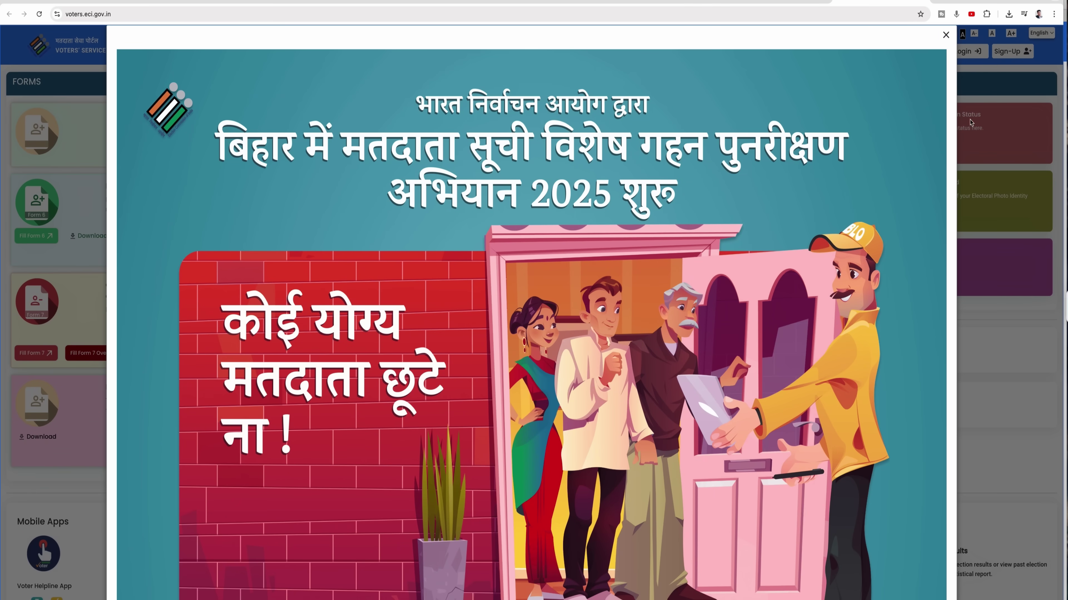
{"action": "left_click", "coordinate": [945, 35]}
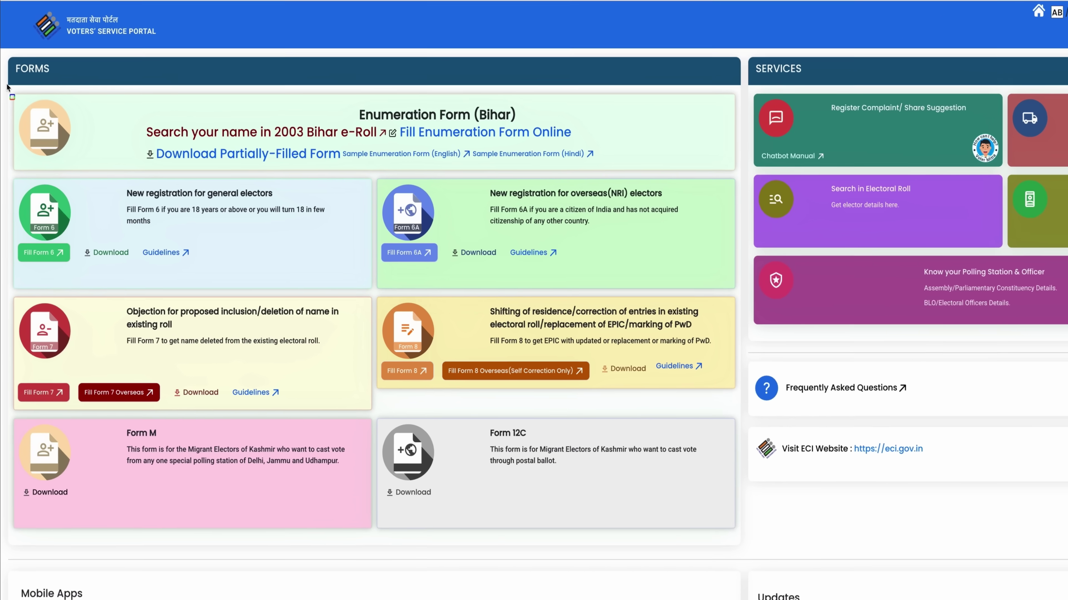
Step: Review the forms page text, then choose 'Fill Enumeration Form Online' in the Enumeration Form (Bihar) card
{"action": "left_click_drag", "start_coordinate": [284, 155], "coordinate": [690, 180]}
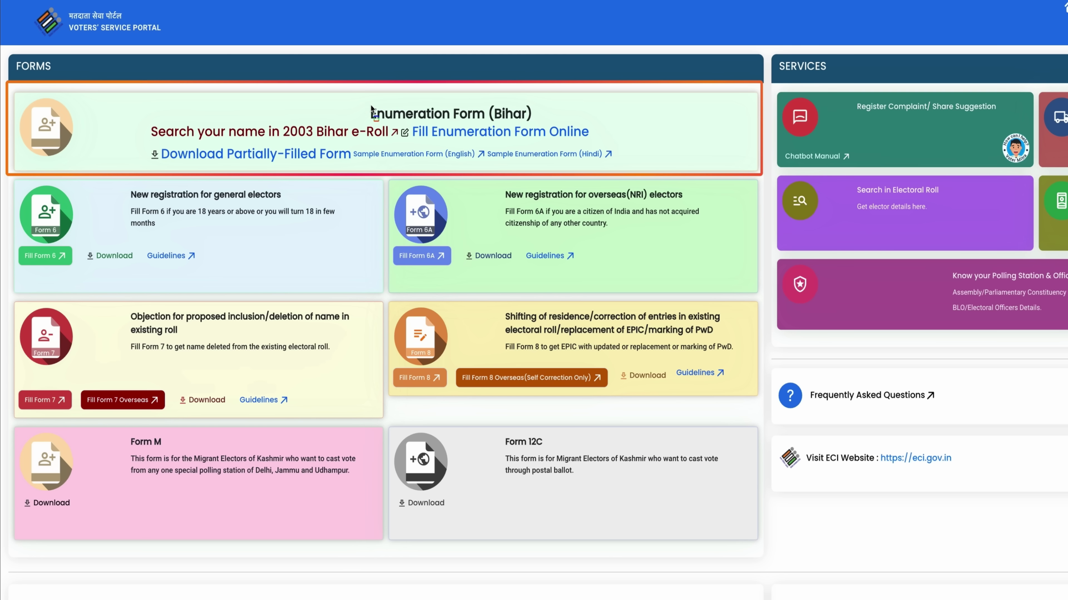
{"action": "left_click_drag", "start_coordinate": [366, 102], "coordinate": [546, 122]}
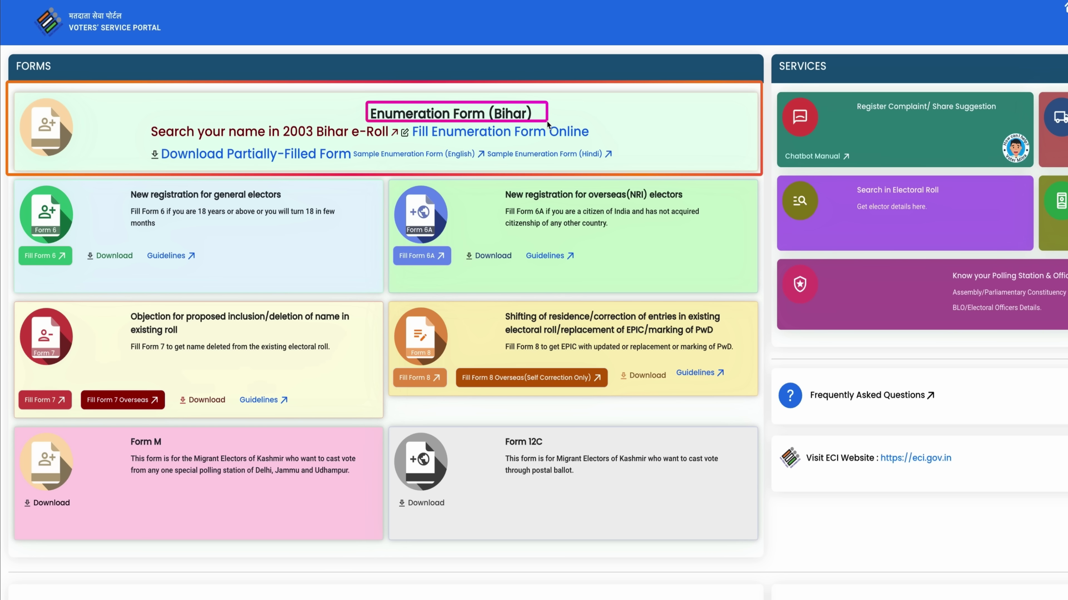
{"action": "key", "text": "Escape"}
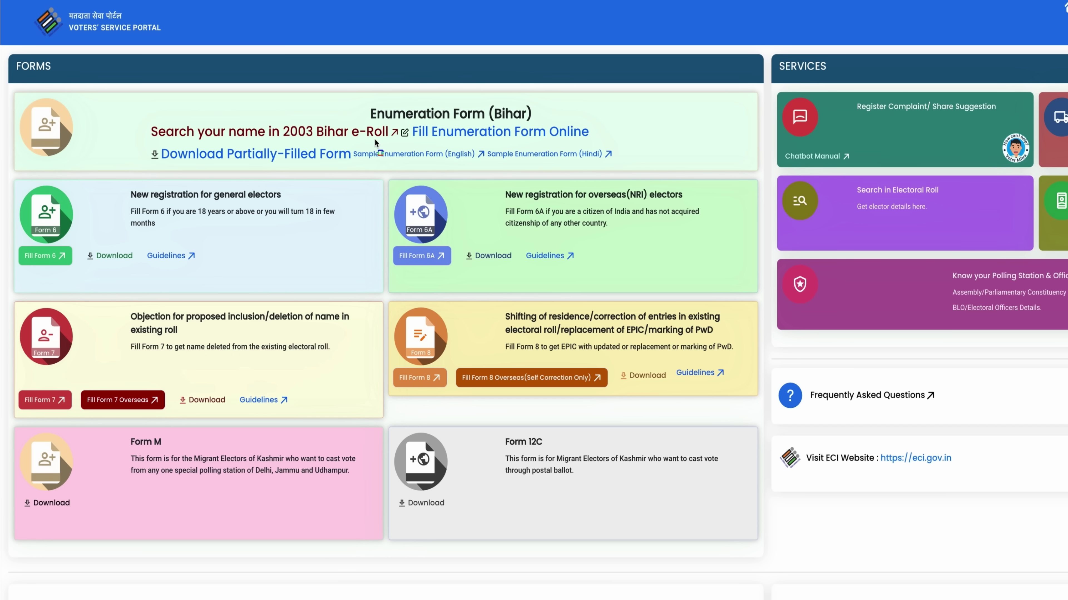
{"action": "mouse_move", "coordinate": [401, 119]}
{"action": "left_mouse_down"}
{"action": "mouse_move", "coordinate": [564, 145]}
{"action": "mouse_move", "coordinate": [652, 145]}
{"action": "left_mouse_up"}
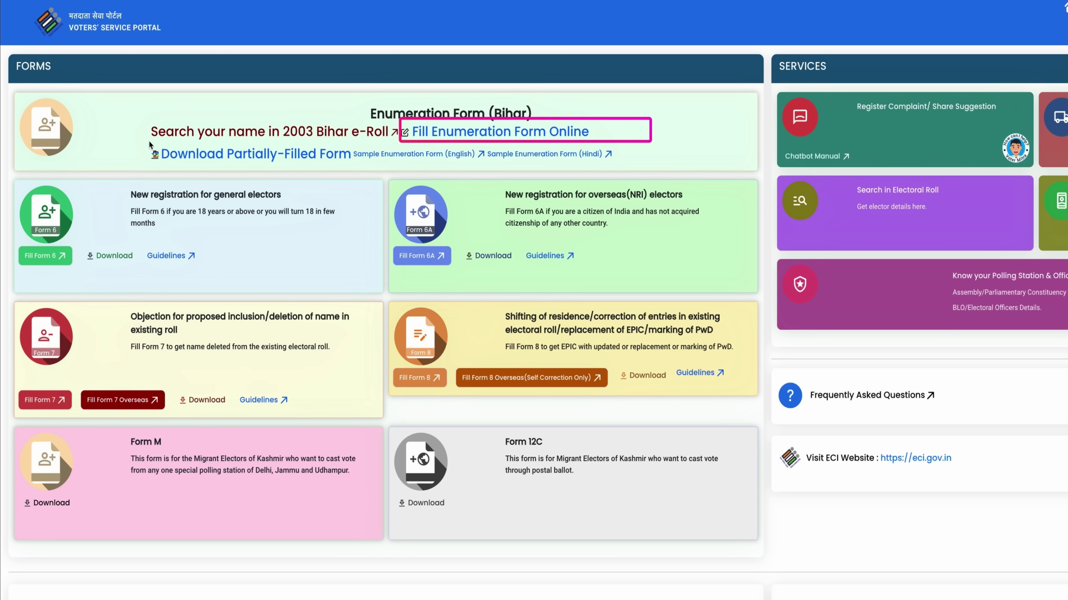
{"action": "left_click_drag", "start_coordinate": [141, 148], "coordinate": [334, 168]}
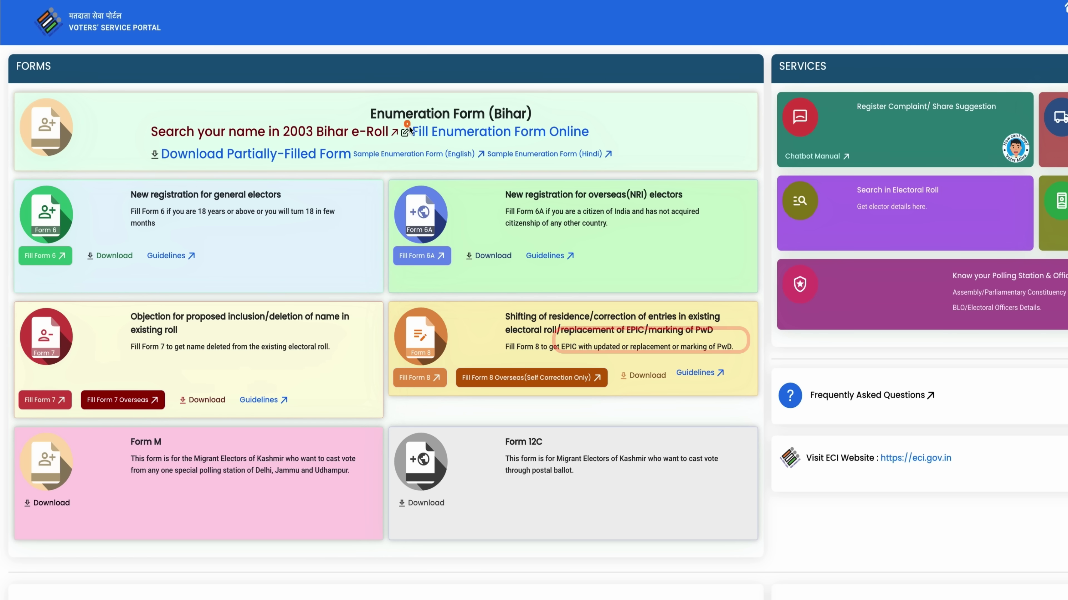
{"action": "left_click_drag", "start_coordinate": [409, 126], "coordinate": [611, 153]}
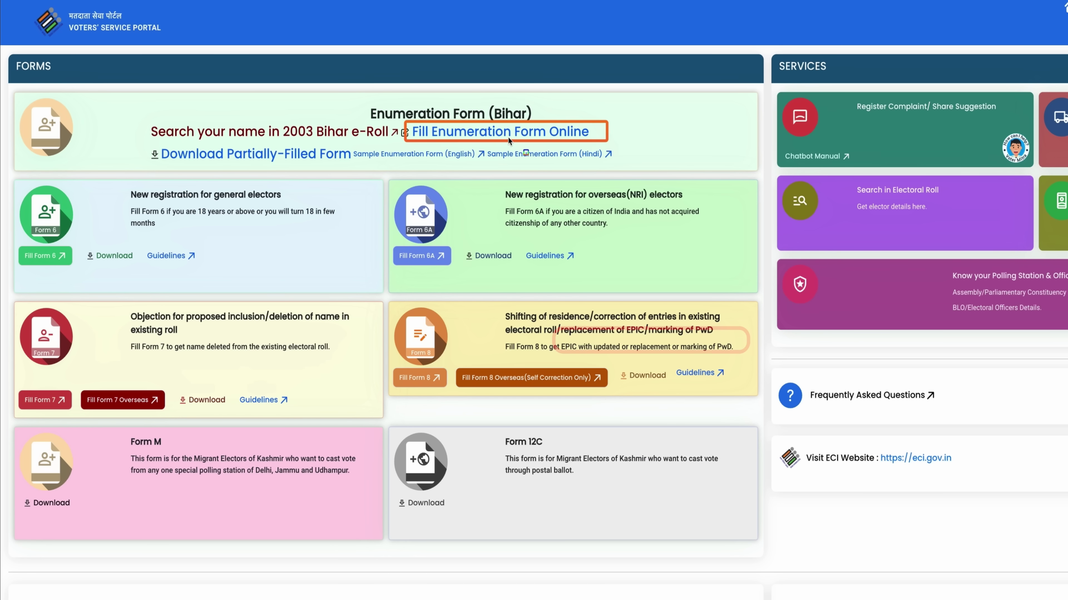
{"action": "left_click", "coordinate": [505, 134]}
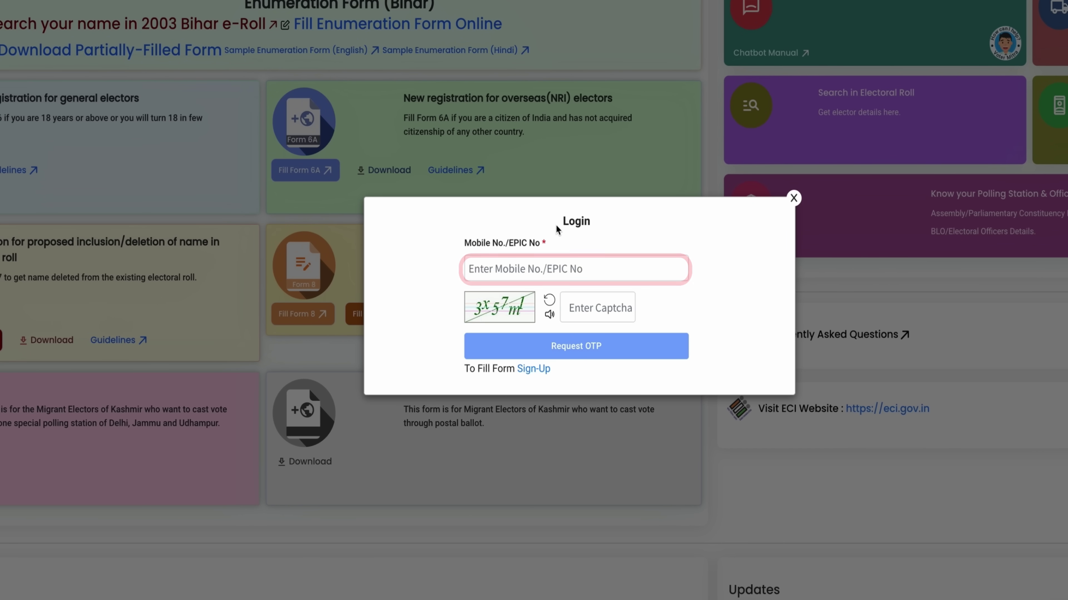
Step: Leave the Login dialog and go to the Sign-Up page instead of entering a mobile/EPIC number
{"action": "left_click", "coordinate": [603, 263]}
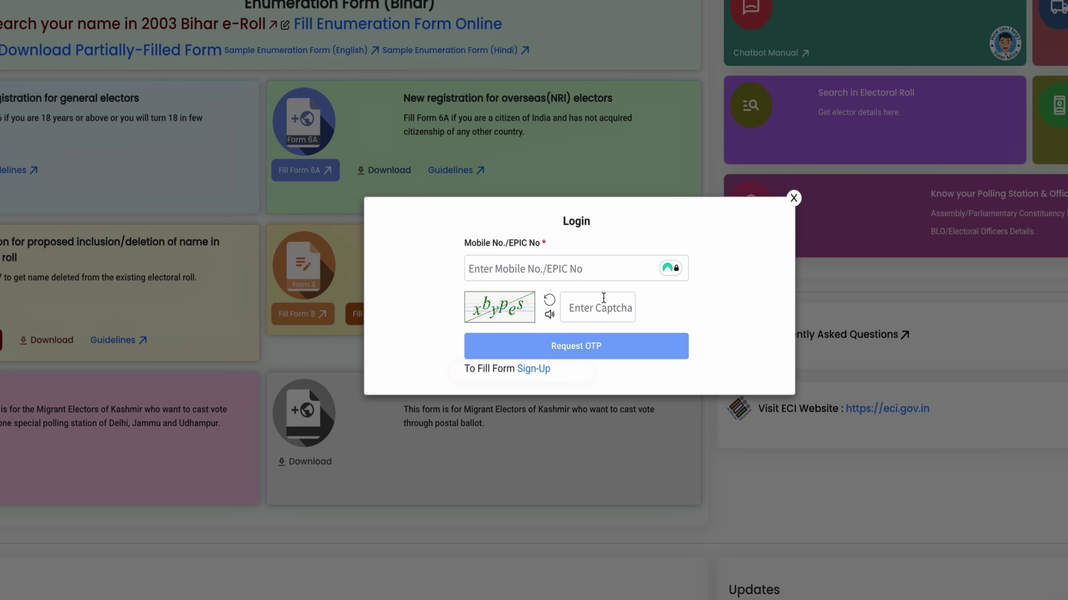
{"action": "left_click", "coordinate": [542, 370]}
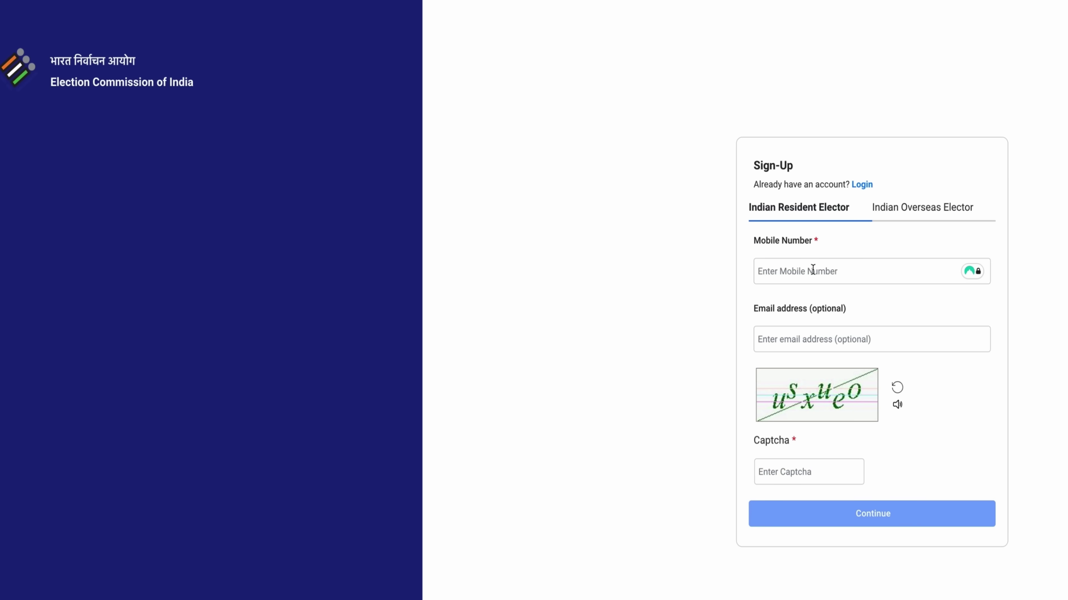
Step: Enter the mobile number and the captcha on the Sign-Up form and continue
{"action": "type", "text": "9"}
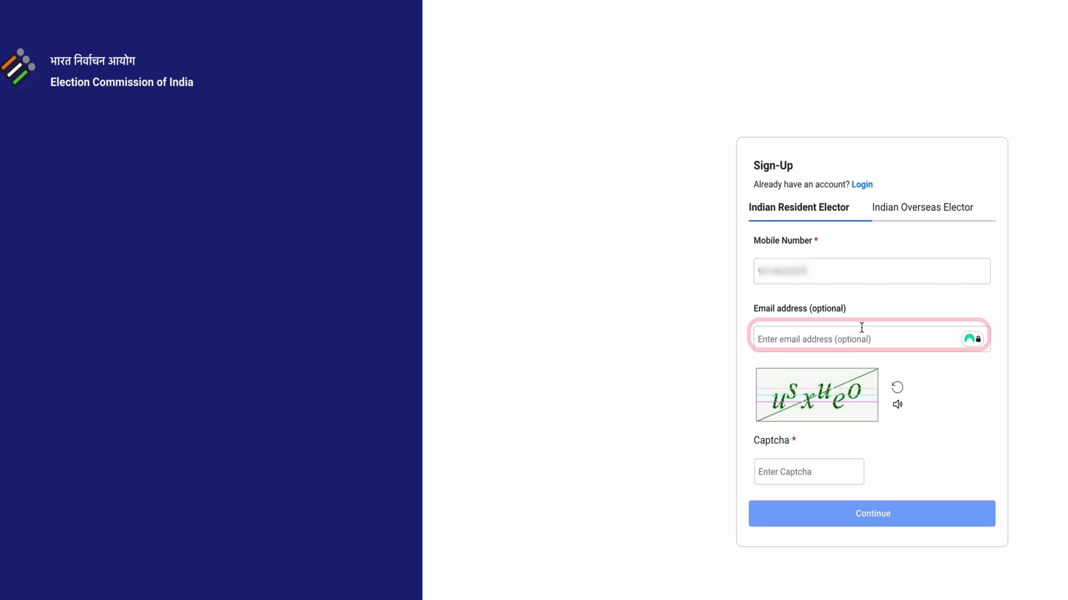
{"action": "left_click", "coordinate": [808, 472]}
{"action": "type", "text": "usxu"}
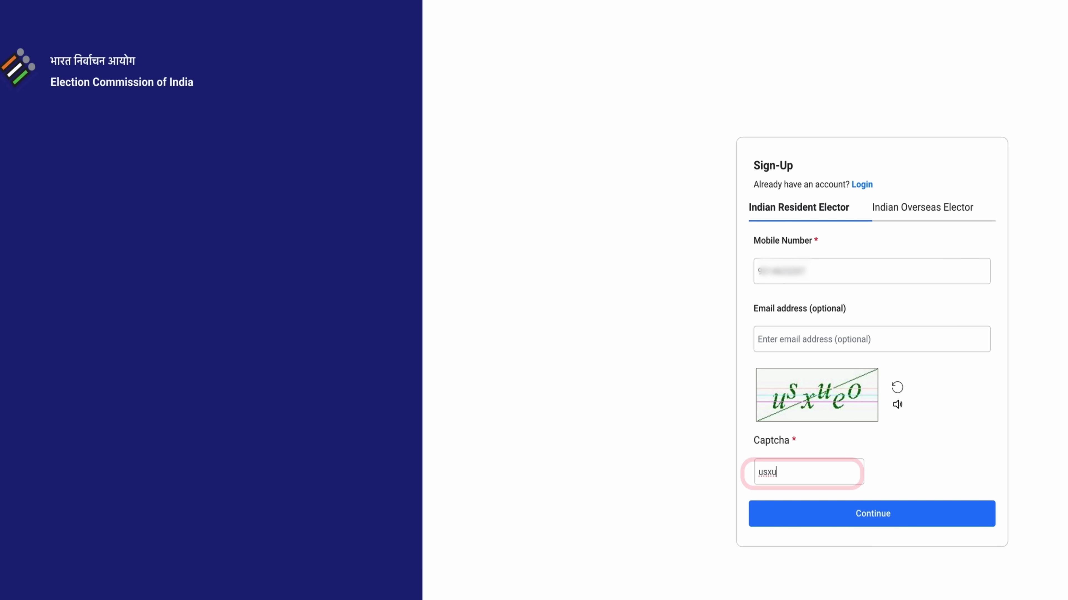
{"action": "type", "text": "eo"}
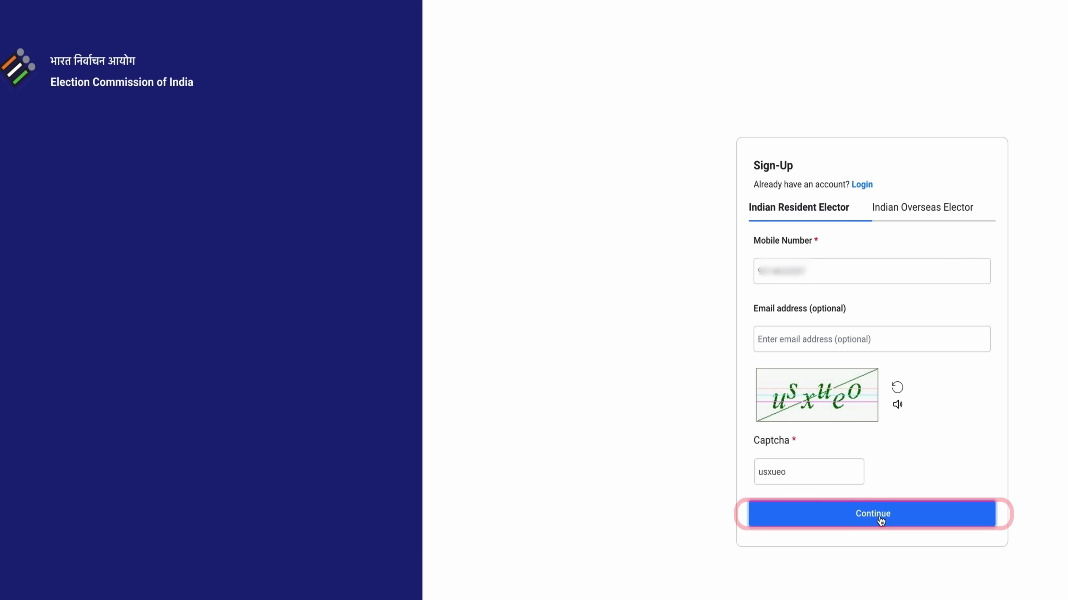
{"action": "left_click", "coordinate": [881, 521]}
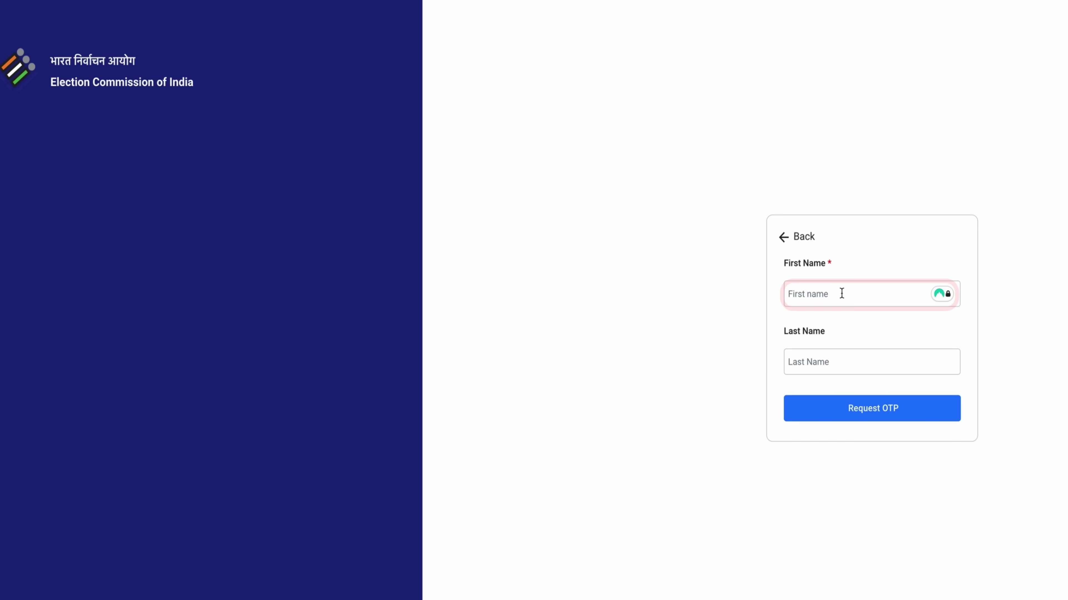
Step: Request the sign-up OTP, enter the received code, and verify it
{"action": "left_click", "coordinate": [886, 410]}
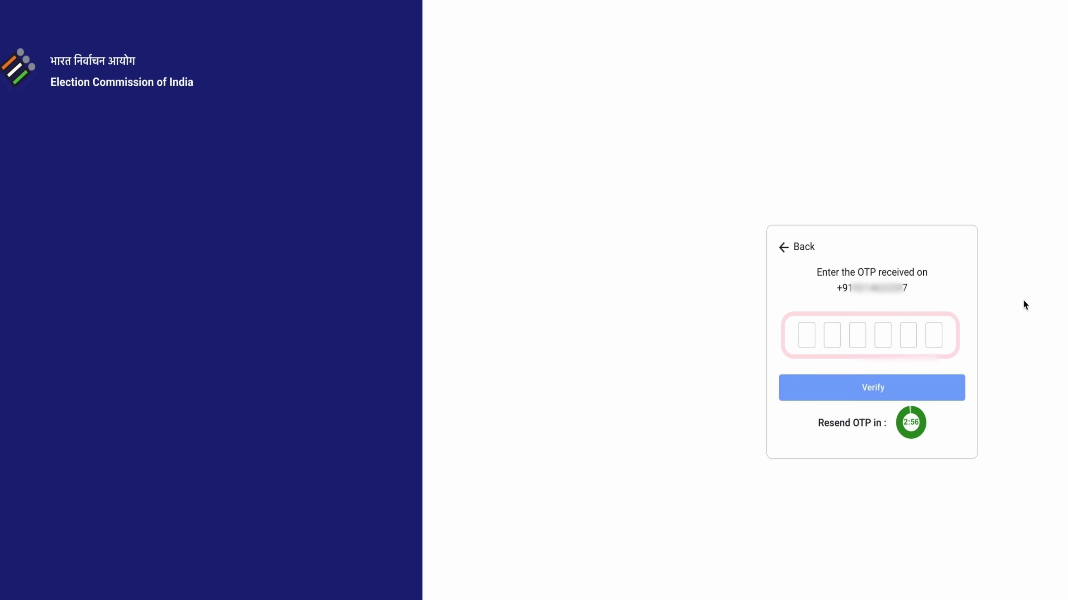
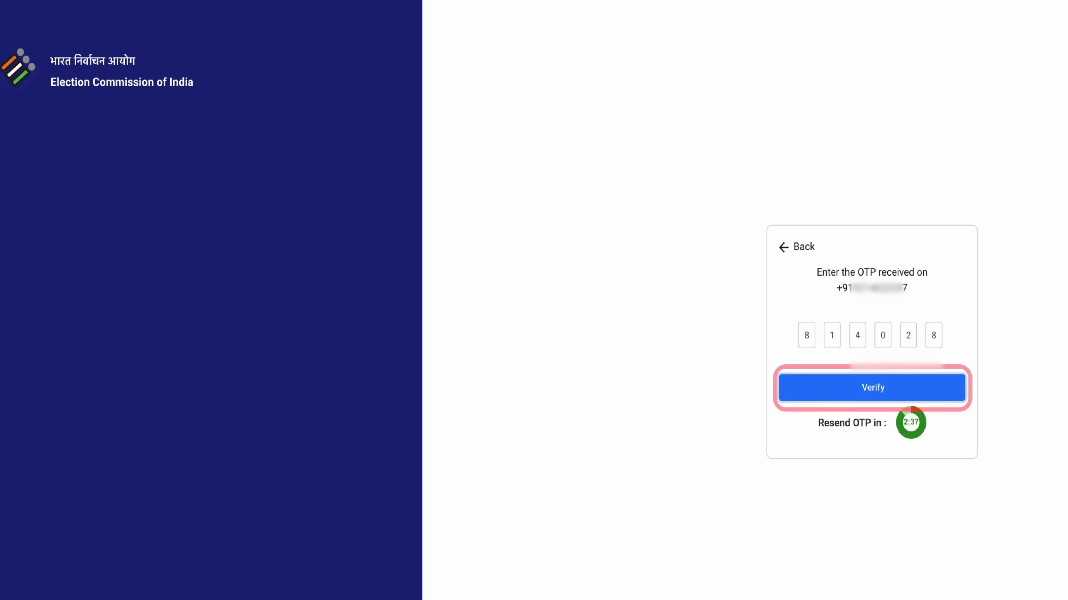
{"action": "left_click", "coordinate": [935, 390]}
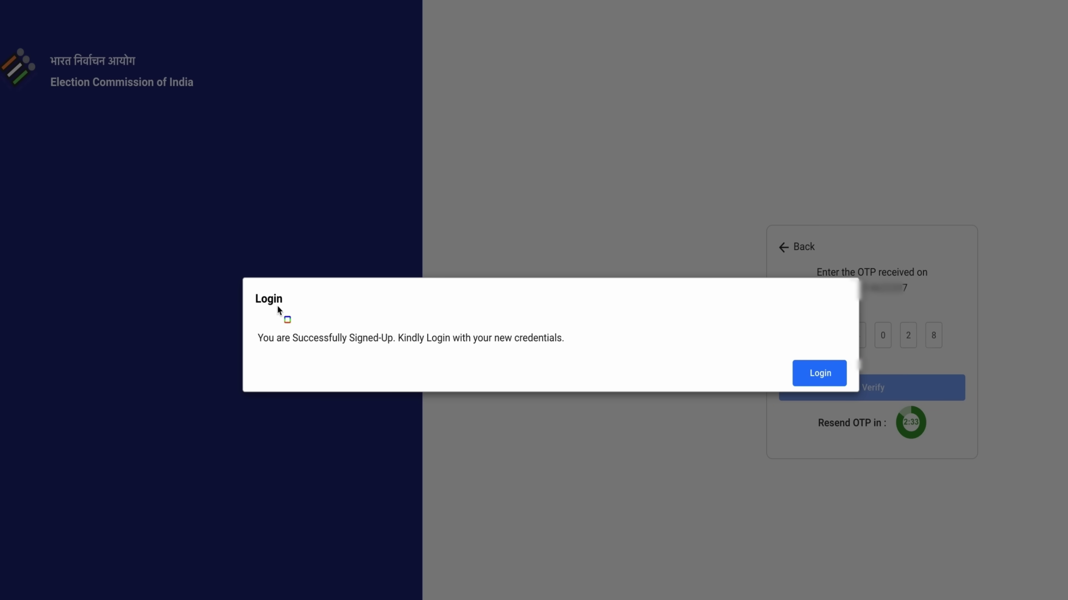
{"action": "left_click_drag", "start_coordinate": [274, 330], "coordinate": [582, 351]}
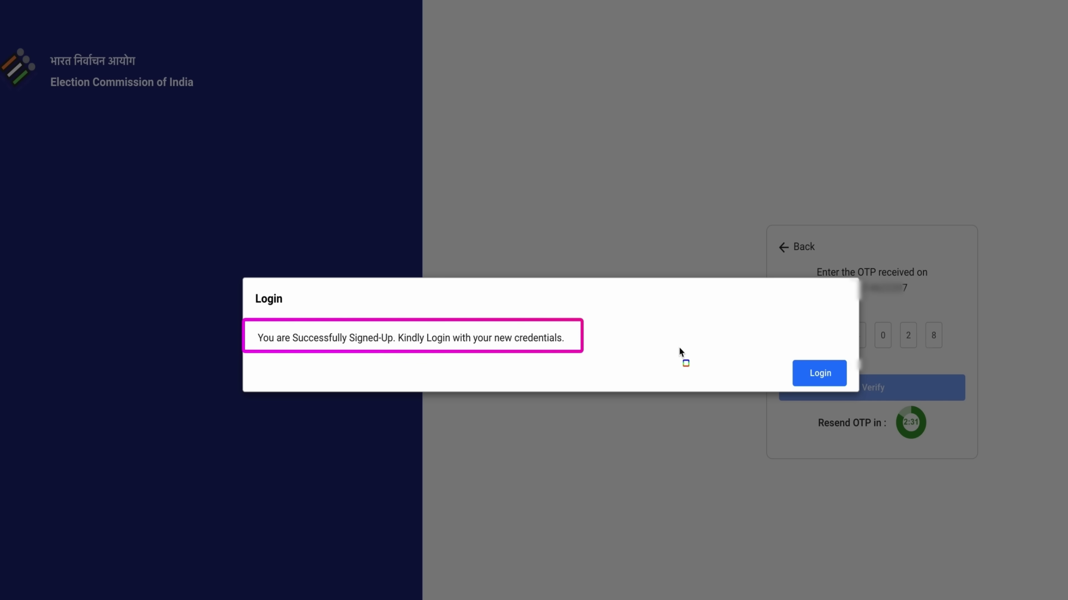
Step: Log in with the new account using the captcha and a login OTP
{"action": "left_click", "coordinate": [824, 372]}
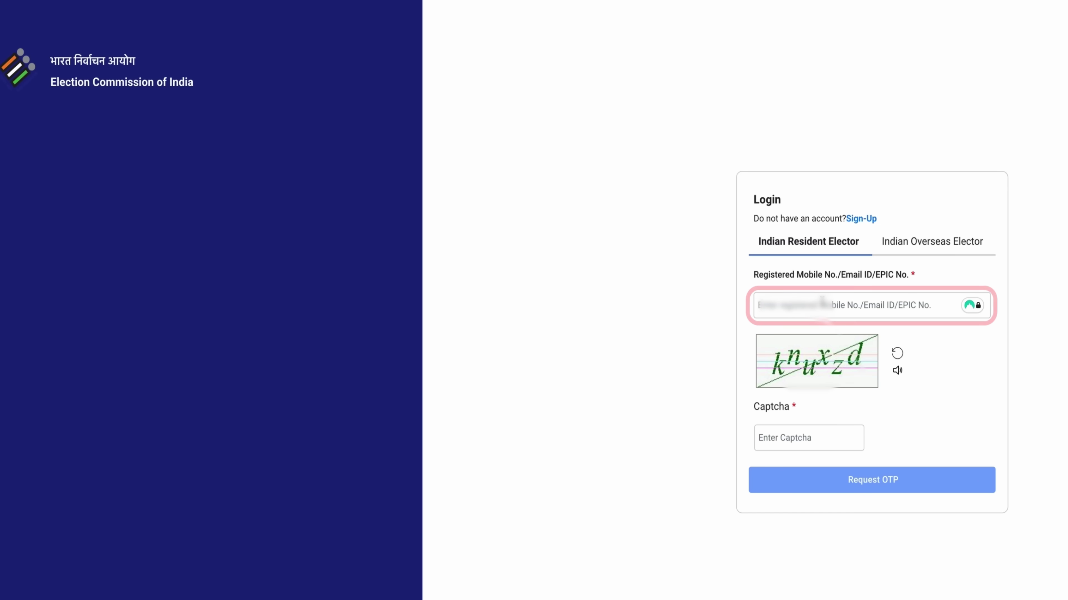
{"action": "left_click", "coordinate": [805, 434]}
{"action": "type", "text": "knuxzd"}
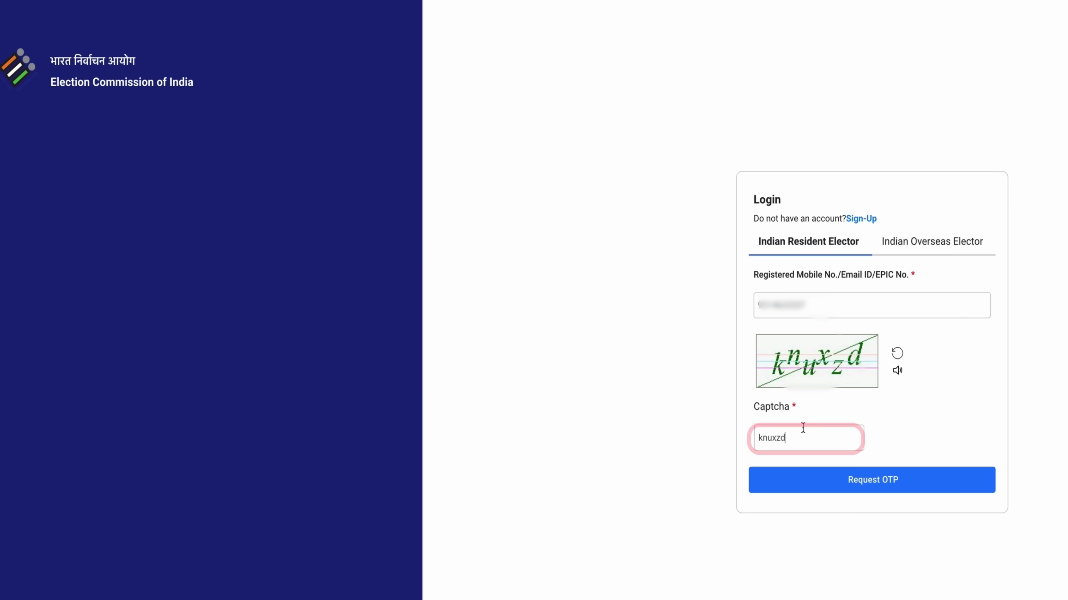
{"action": "left_click", "coordinate": [871, 484]}
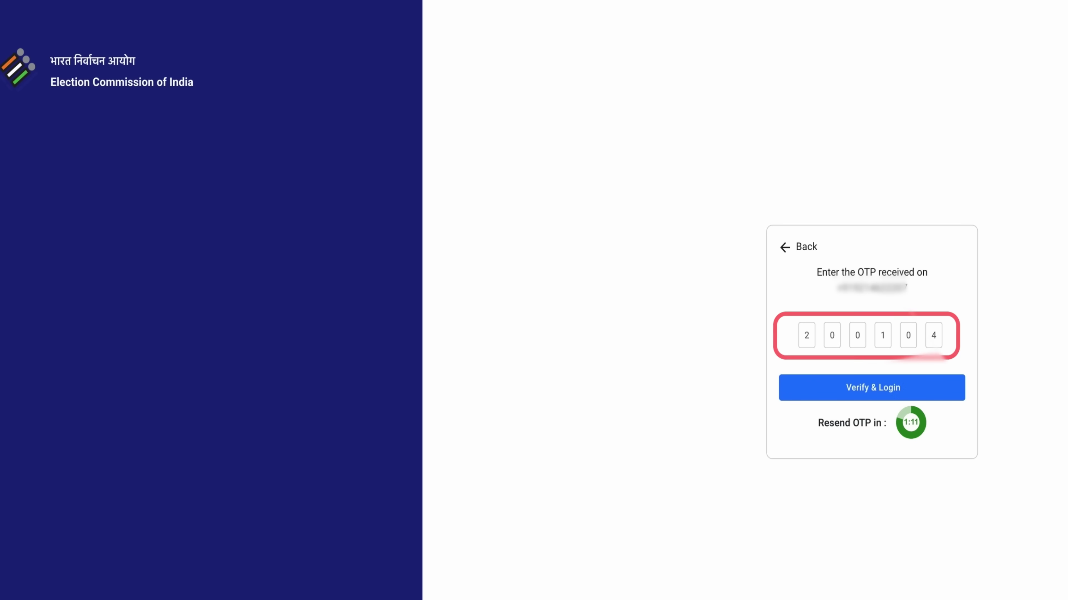
{"action": "left_click", "coordinate": [885, 392]}
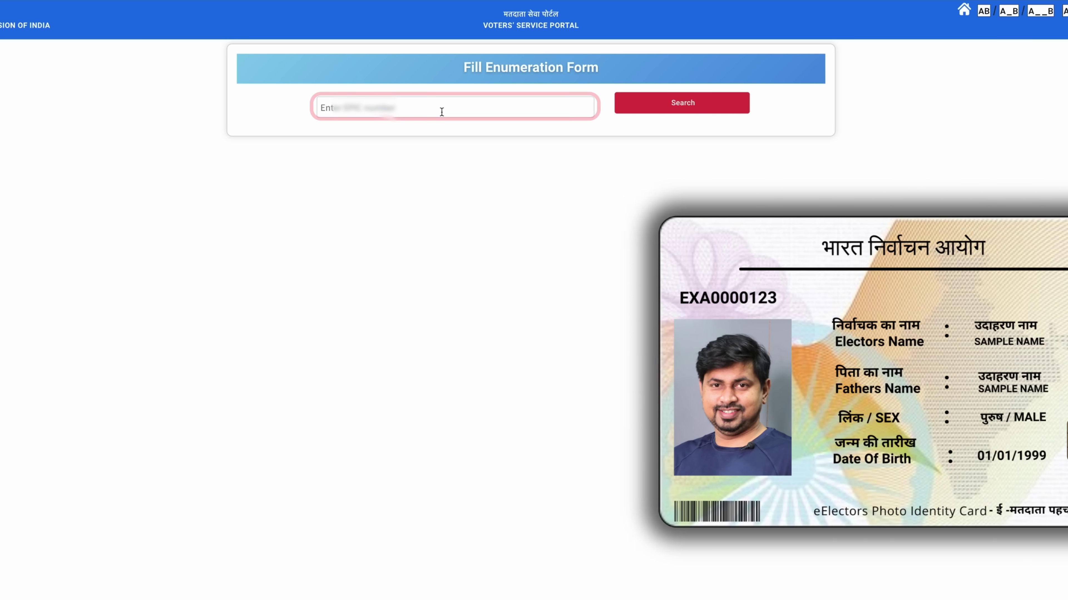
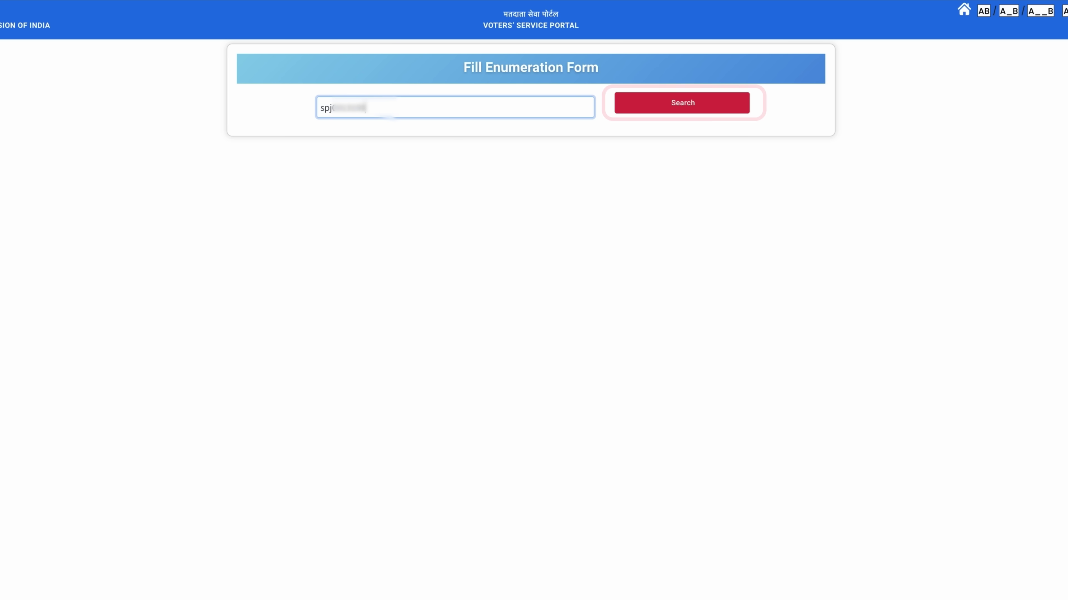
Step: Search the elector's record by EPIC number and enter the mobile number
{"action": "key", "text": "Return"}
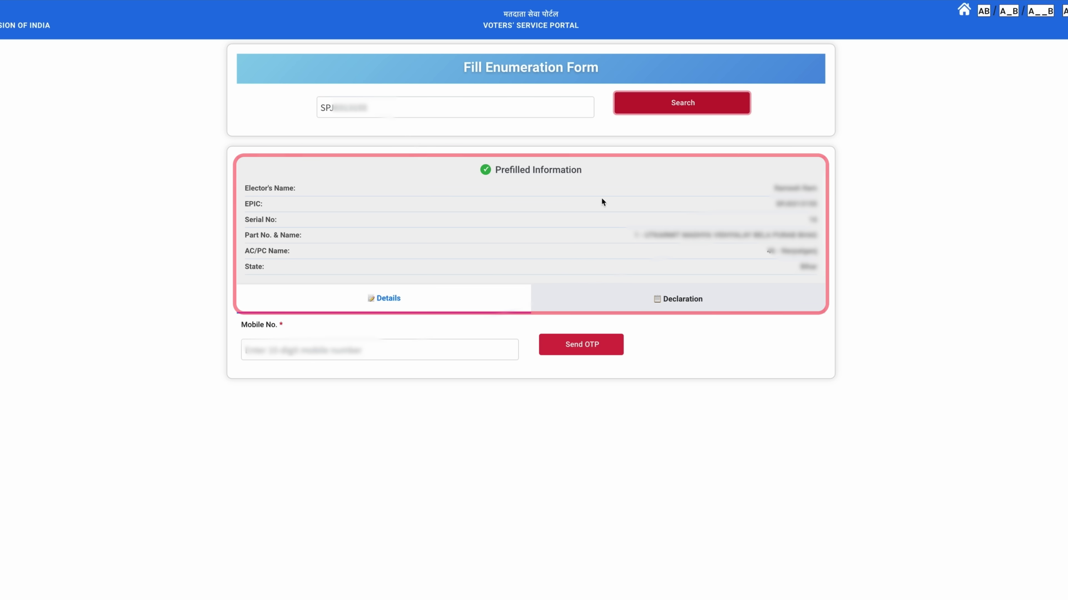
{"action": "left_click", "coordinate": [459, 349]}
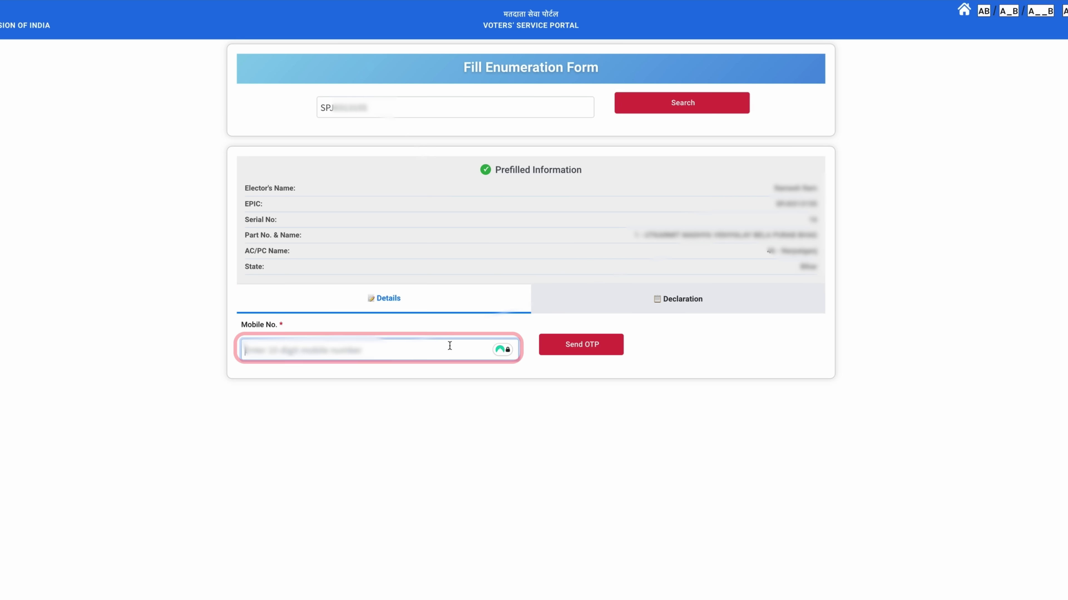
{"action": "type", "text": "987"}
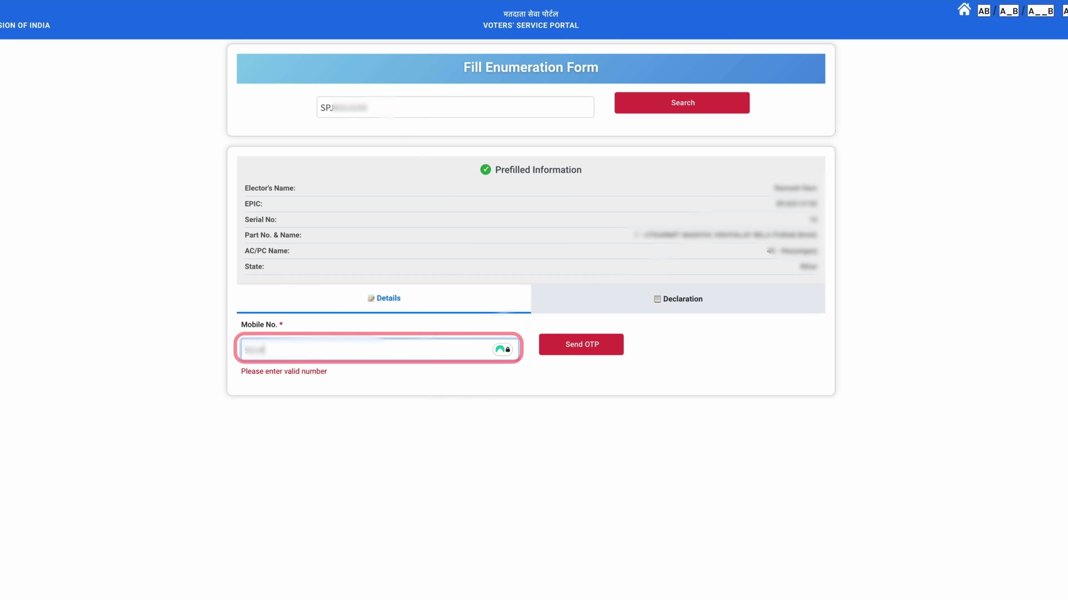
{"action": "type", "text": "6"}
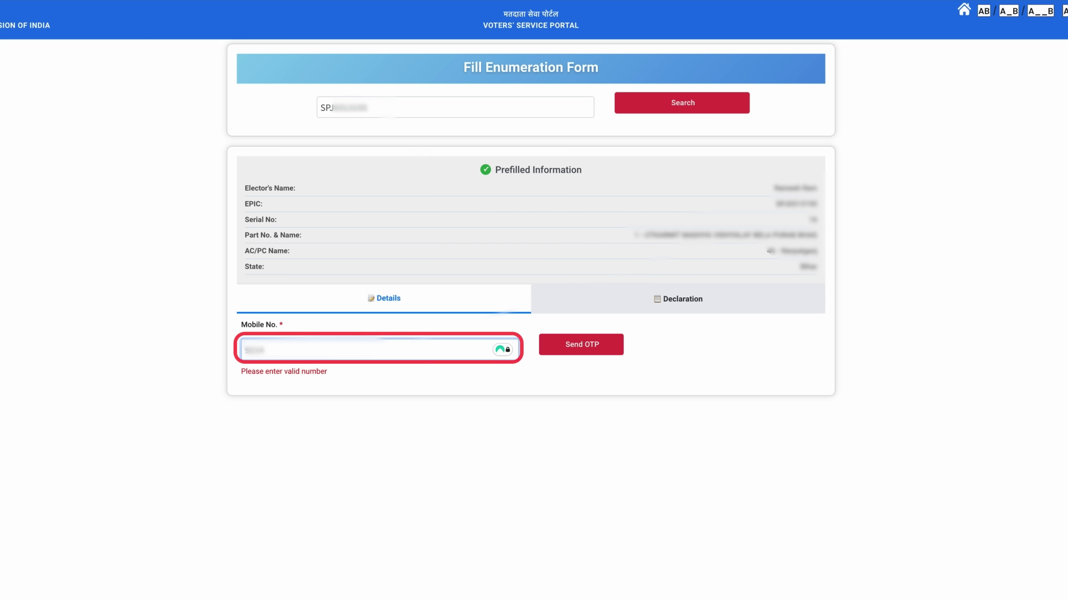
{"action": "type", "text": "54"}
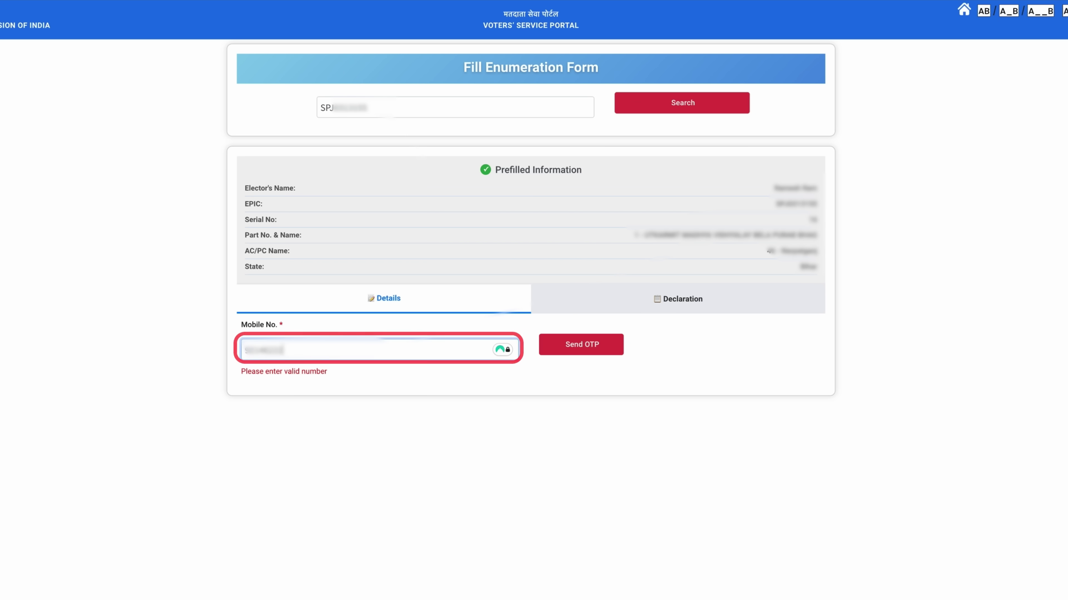
{"action": "type", "text": "3210"}
Step: Send the mobile OTP, proceed without linking, paste the code and verify it
{"action": "left_click", "coordinate": [570, 347]}
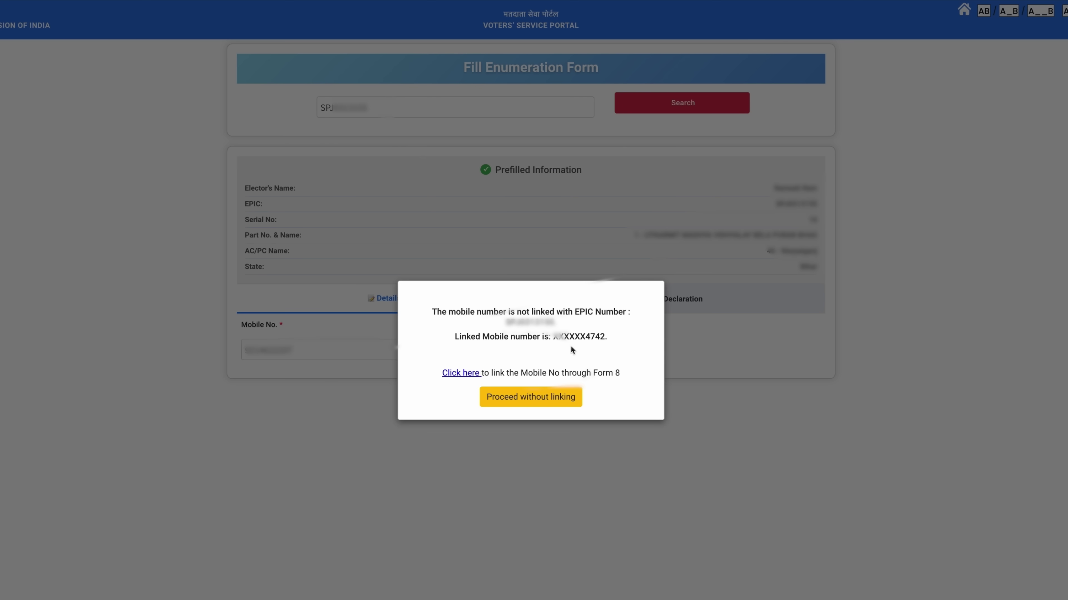
{"action": "left_click", "coordinate": [532, 399]}
{"action": "left_click", "coordinate": [472, 341]}
{"action": "key", "text": "ctrl+v"}
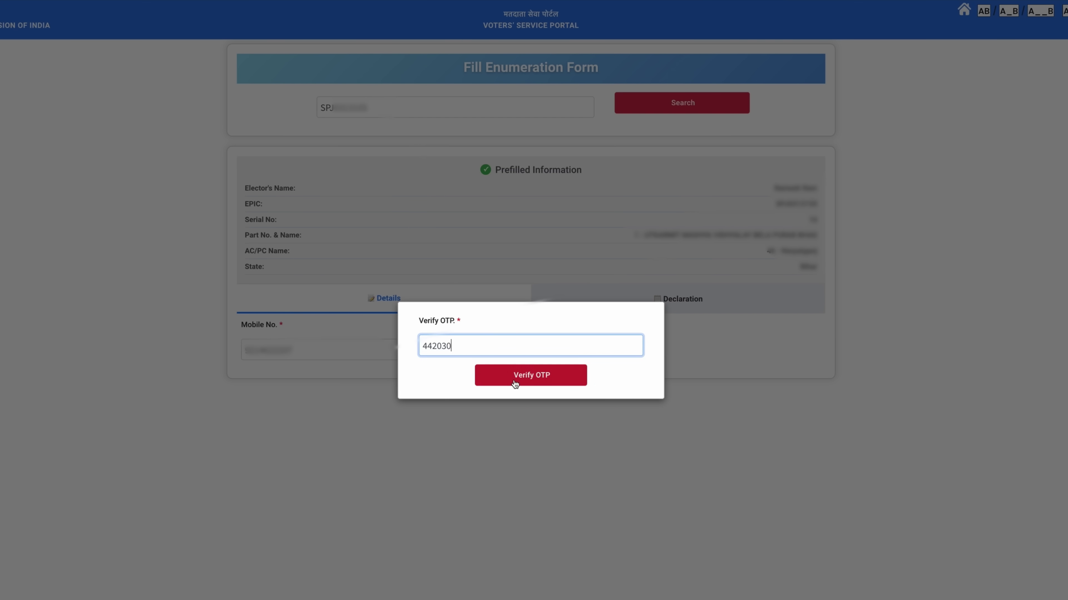
{"action": "left_click", "coordinate": [517, 376]}
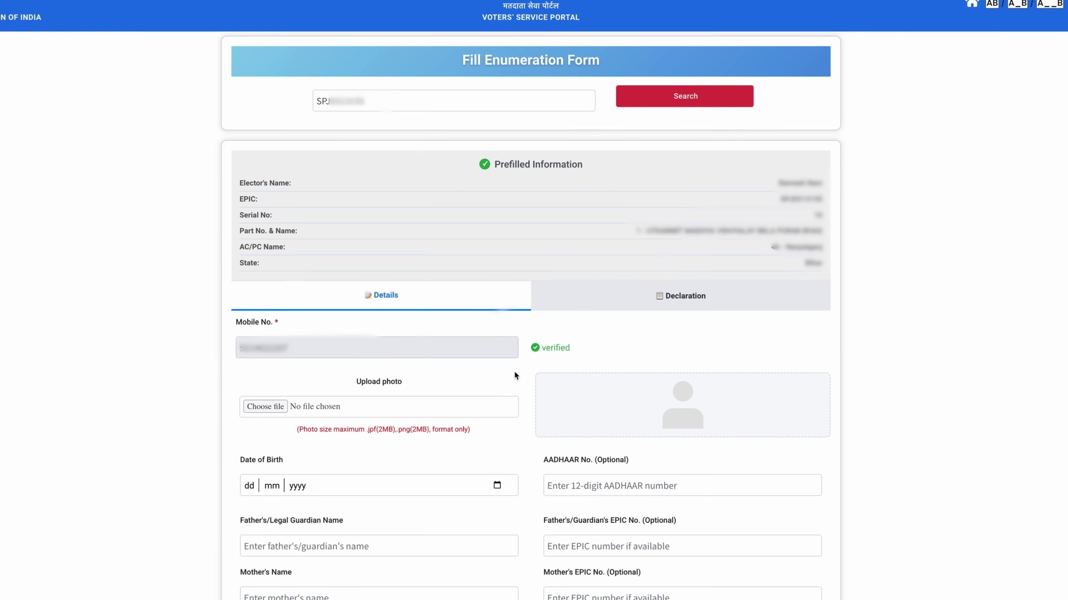
{"action": "scroll", "coordinate": [596, 363], "scroll_direction": "down", "scroll_amount": 2}
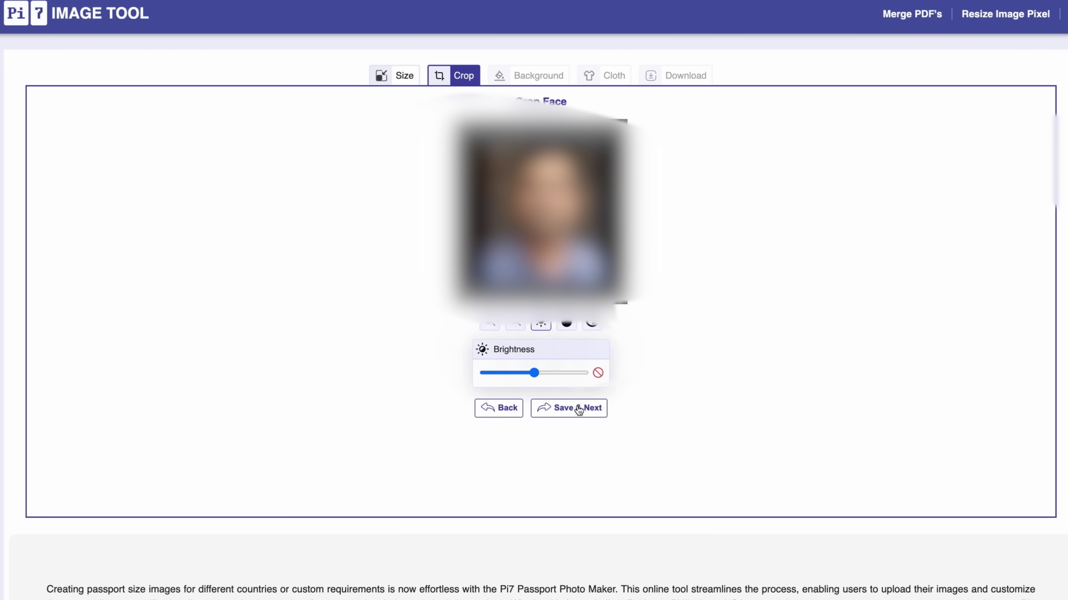
Step: Raise the photo's brightness slightly and save it to proceed to background removal
{"action": "left_click_drag", "start_coordinate": [532, 371], "coordinate": [547, 373]}
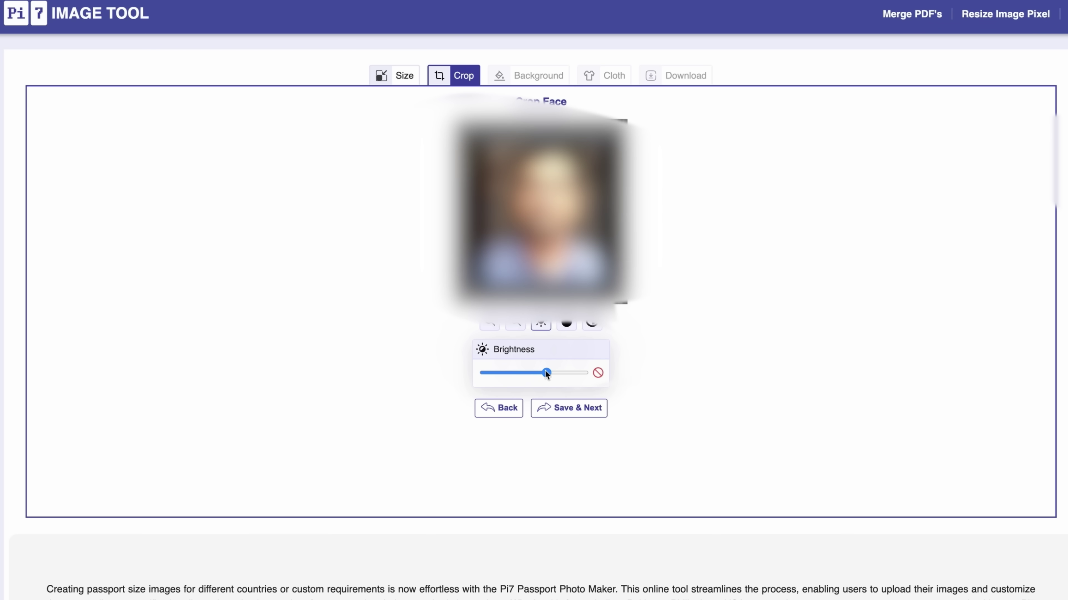
{"action": "left_click", "coordinate": [576, 407]}
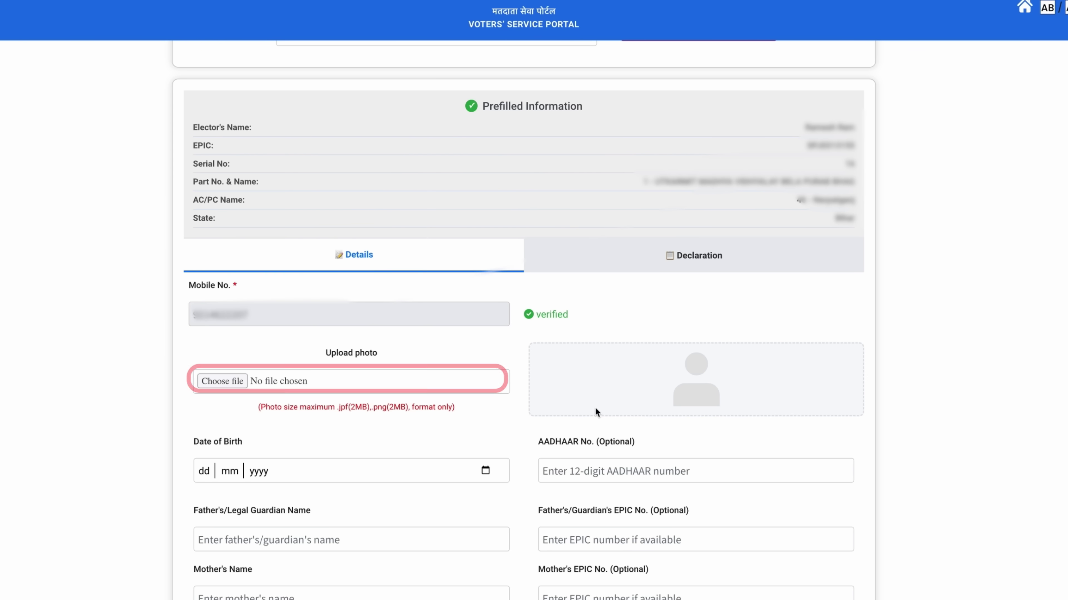
Step: Attach the first photo file in the folder as the elector's photo
{"action": "left_click", "coordinate": [234, 383]}
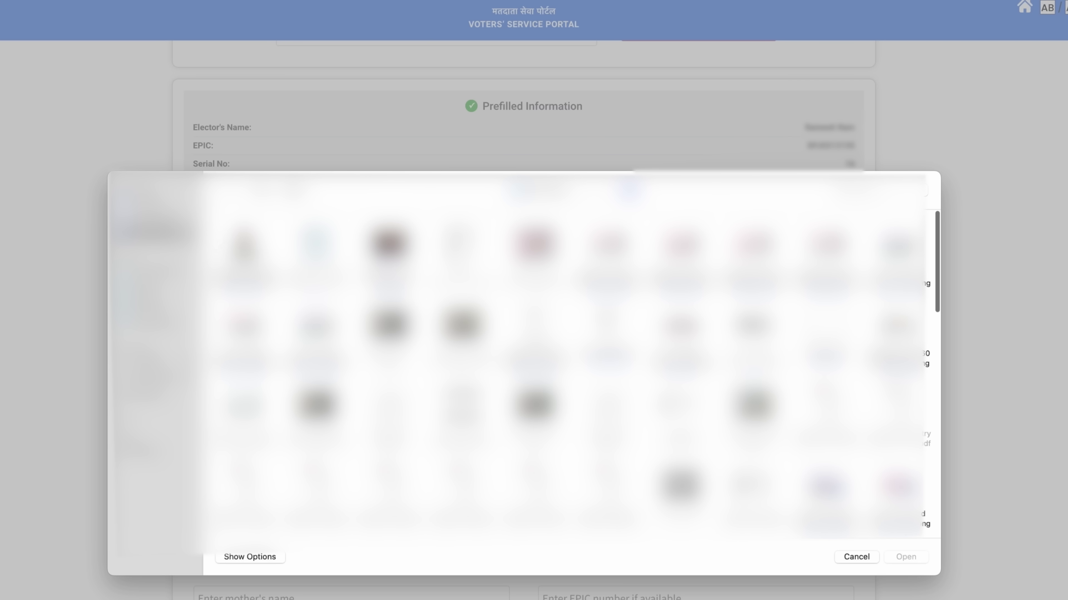
{"action": "key", "text": "Down"}
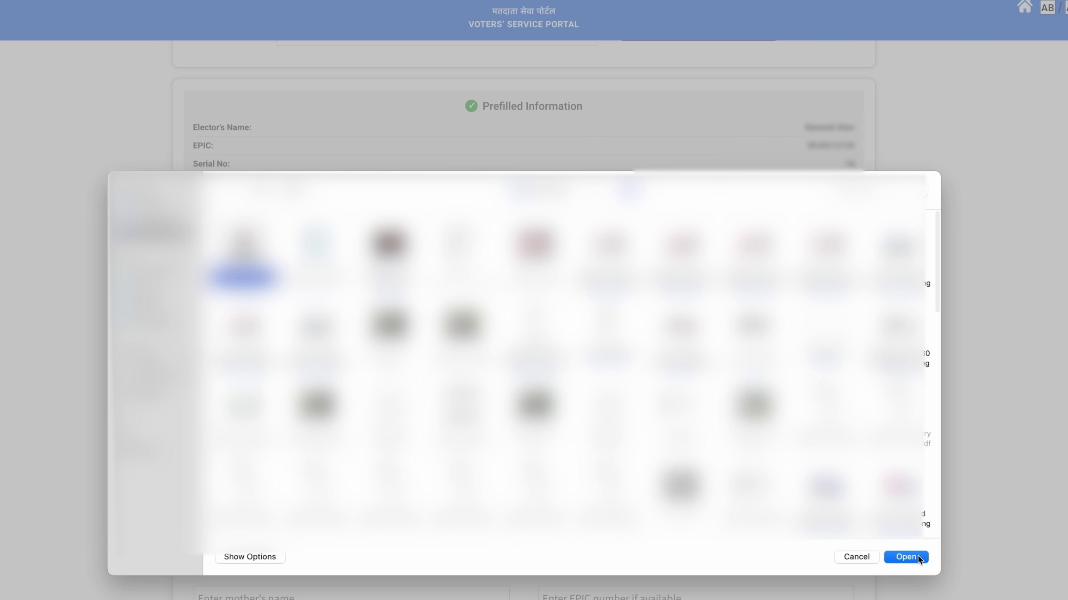
{"action": "left_click", "coordinate": [911, 556]}
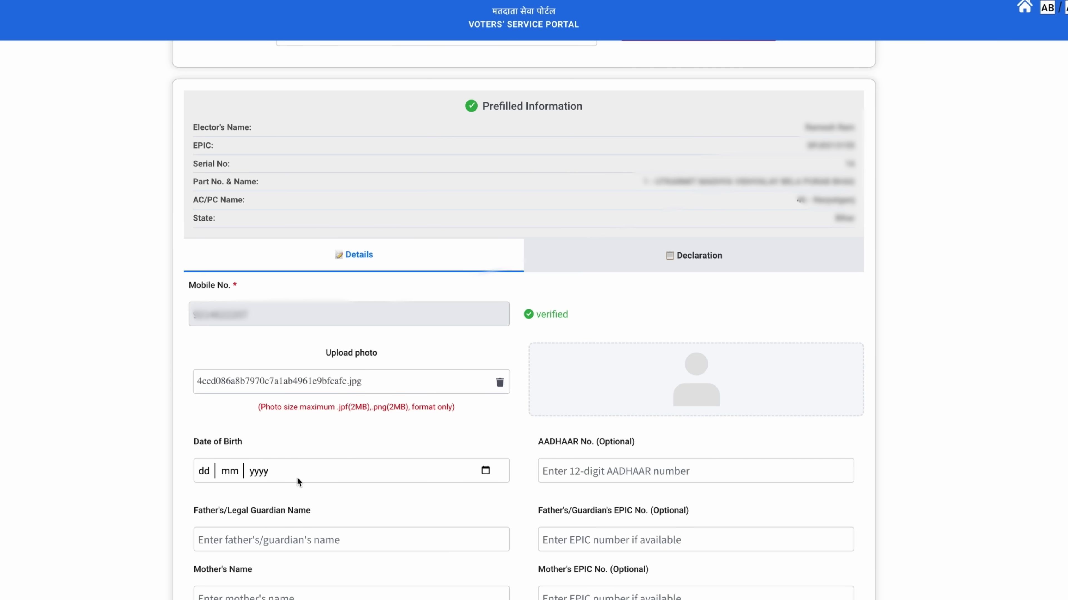
{"action": "left_click", "coordinate": [205, 470]}
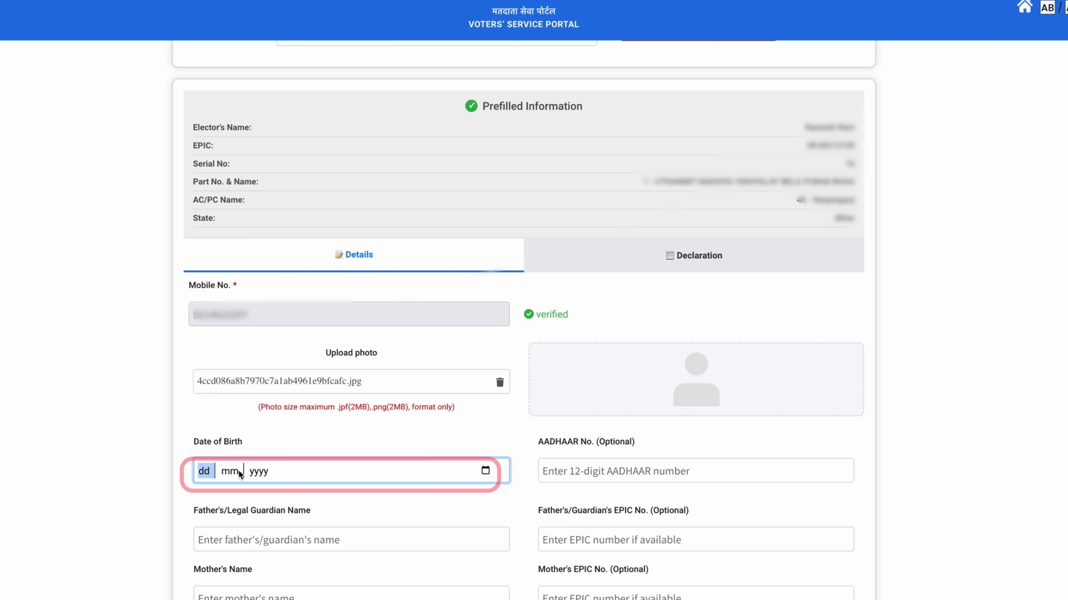
{"action": "type", "text": "09/0"}
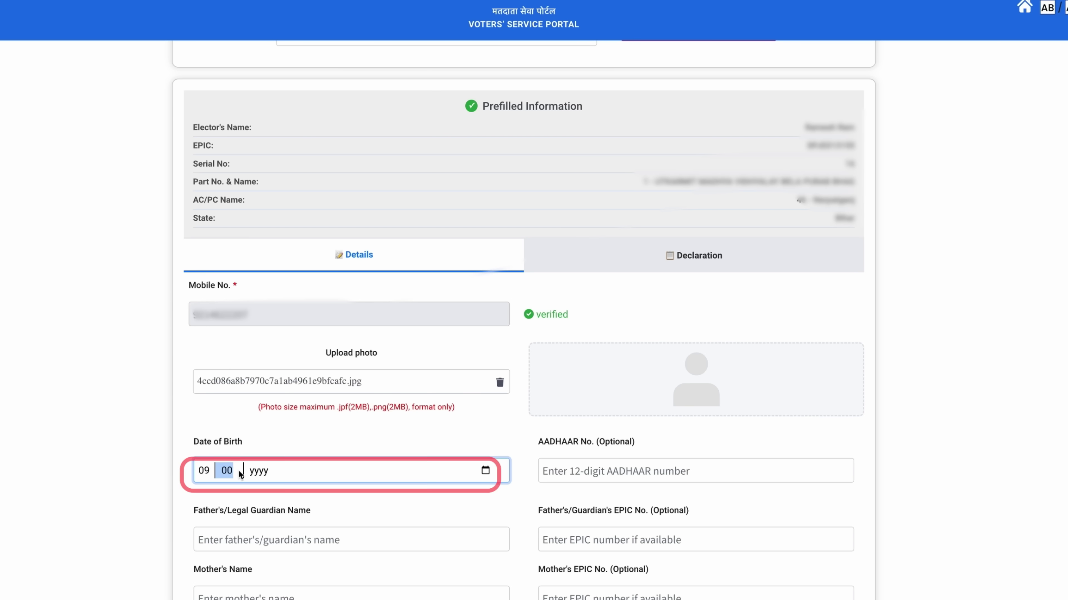
{"action": "type", "text": "7/1984"}
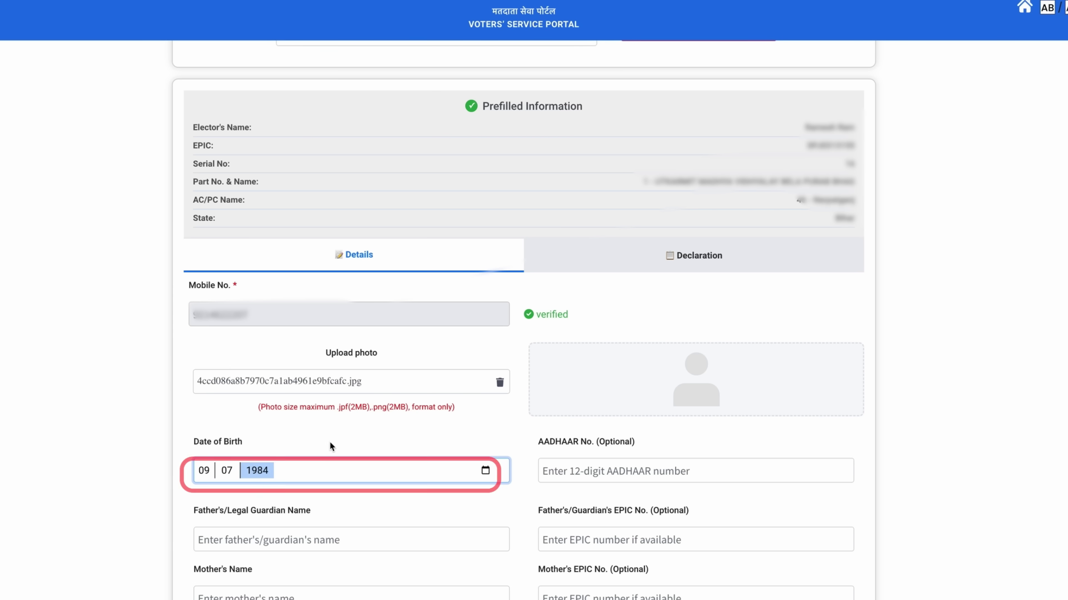
{"action": "left_click", "coordinate": [614, 470]}
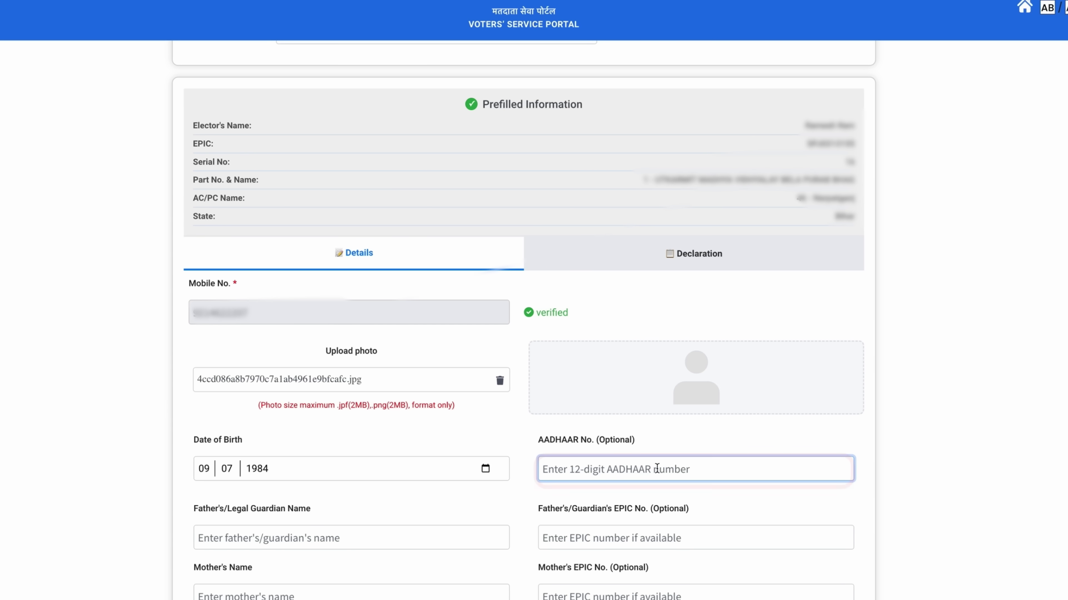
Step: Enter the Aadhaar number and the father's and mother's names
{"action": "type", "text": "2•••••••"}
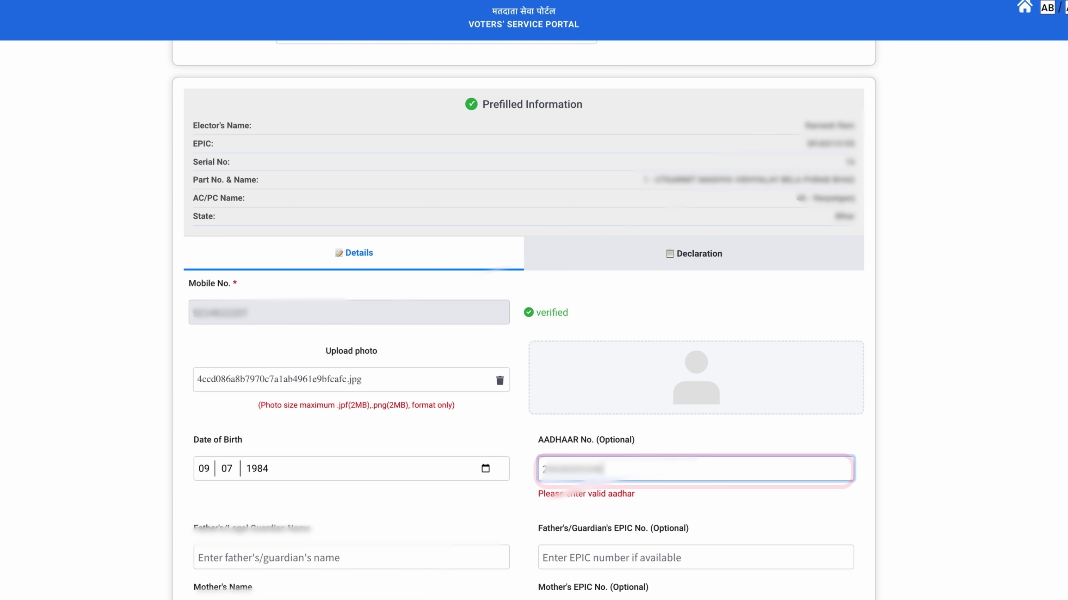
{"action": "type", "text": "•"}
{"action": "left_click", "coordinate": [378, 540]}
{"action": "type", "text": "•••••••••••"}
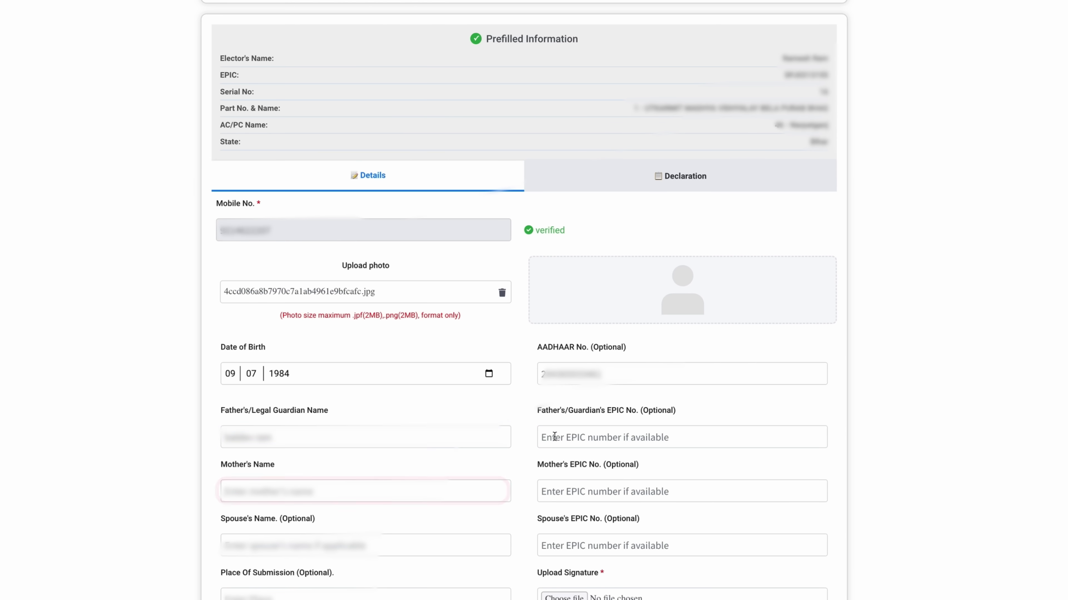
{"action": "left_click", "coordinate": [370, 490]}
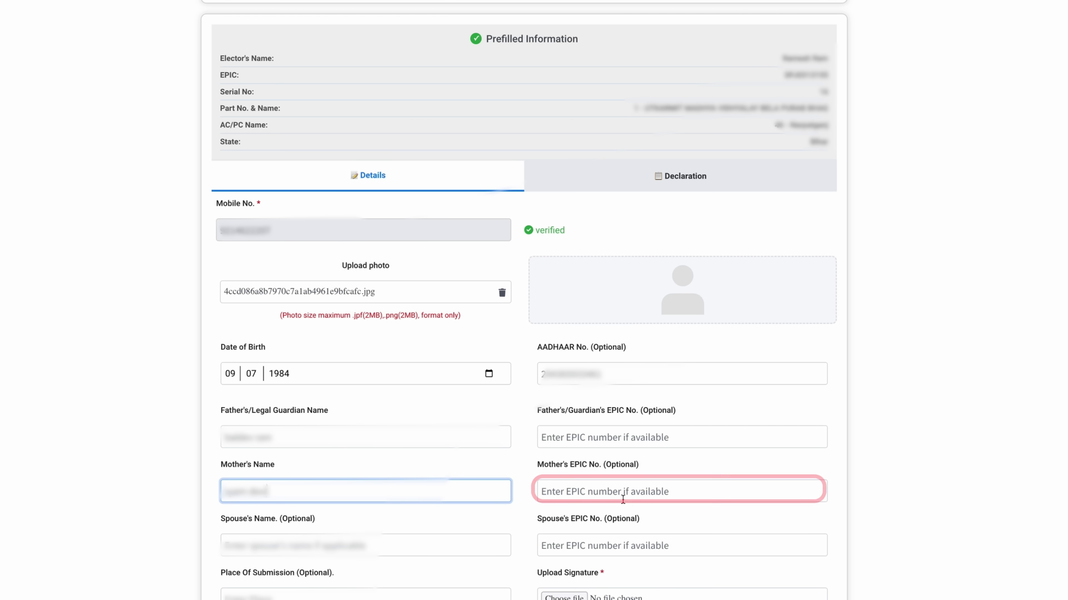
{"action": "left_click", "coordinate": [597, 497]}
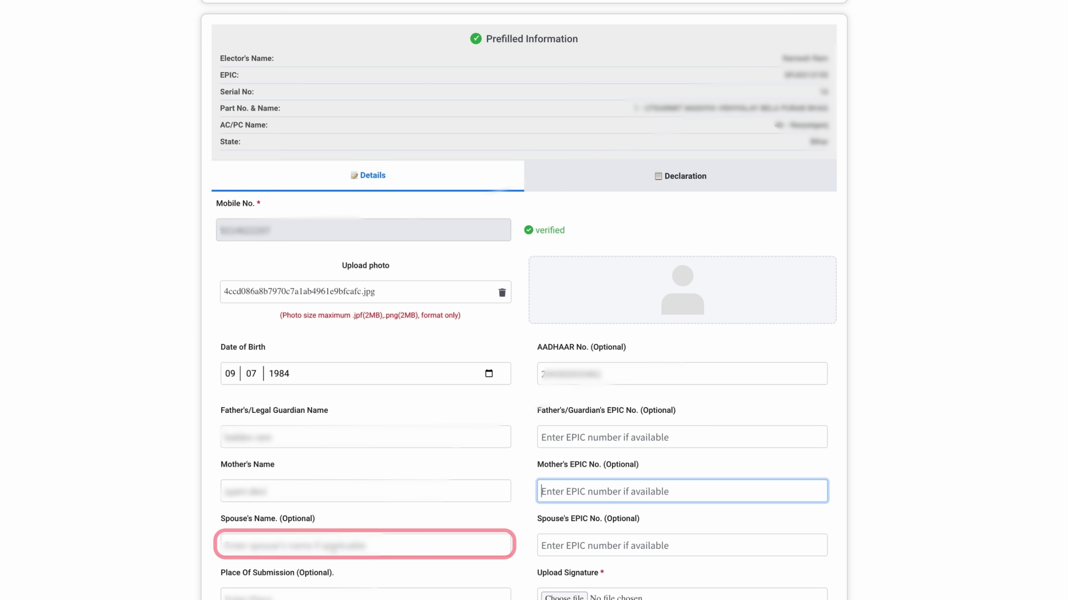
Step: Visit the spouse's name field, then paste the copied constituency name into Place Of Submission
{"action": "left_click", "coordinate": [312, 546]}
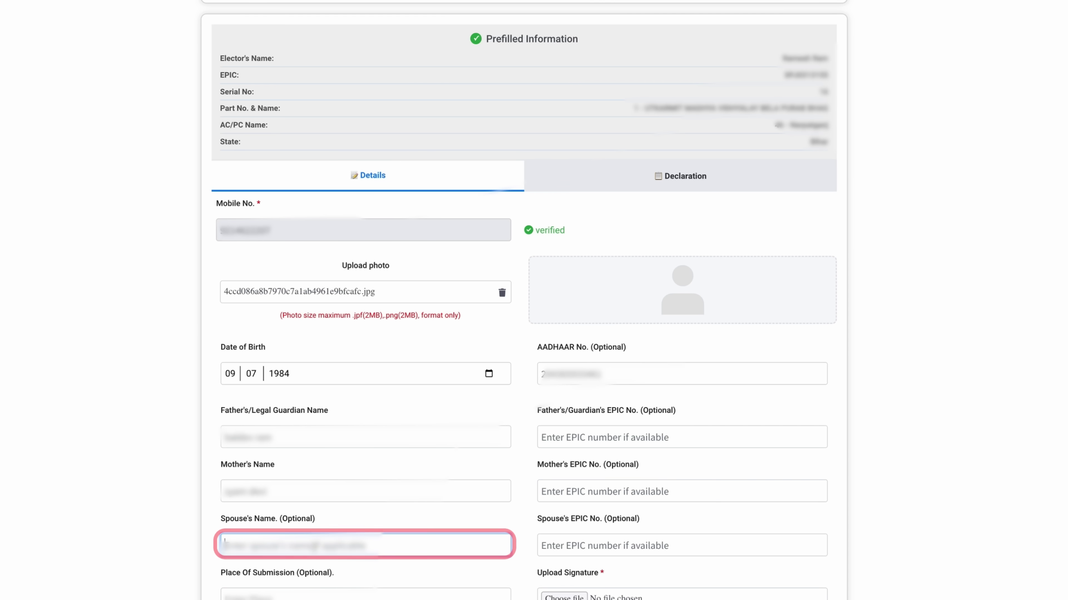
{"action": "scroll", "coordinate": [524, 300], "scroll_direction": "down", "scroll_amount": 2}
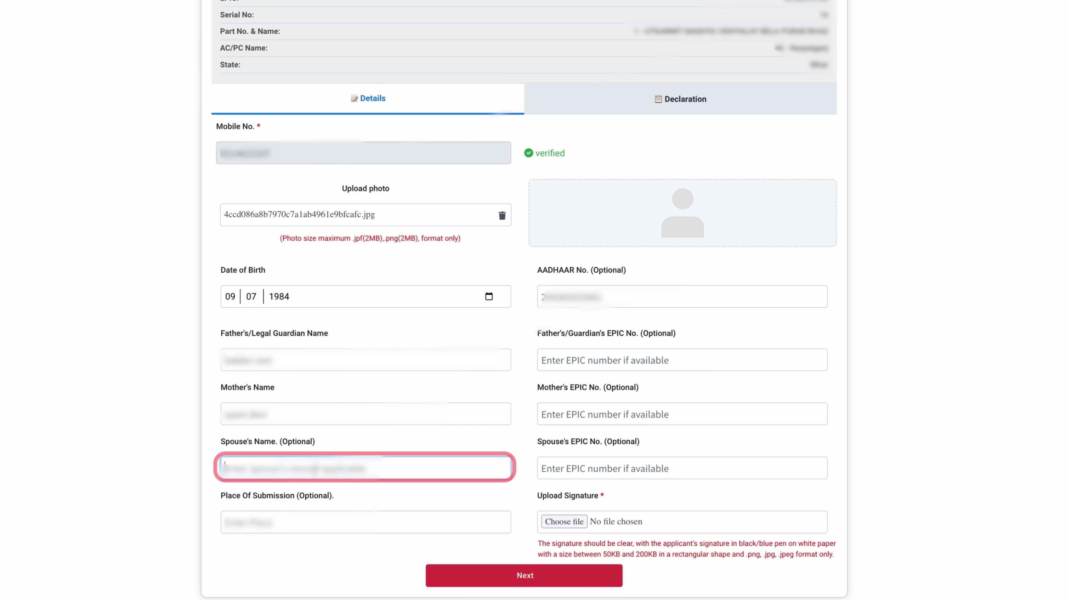
{"action": "left_click", "coordinate": [403, 523]}
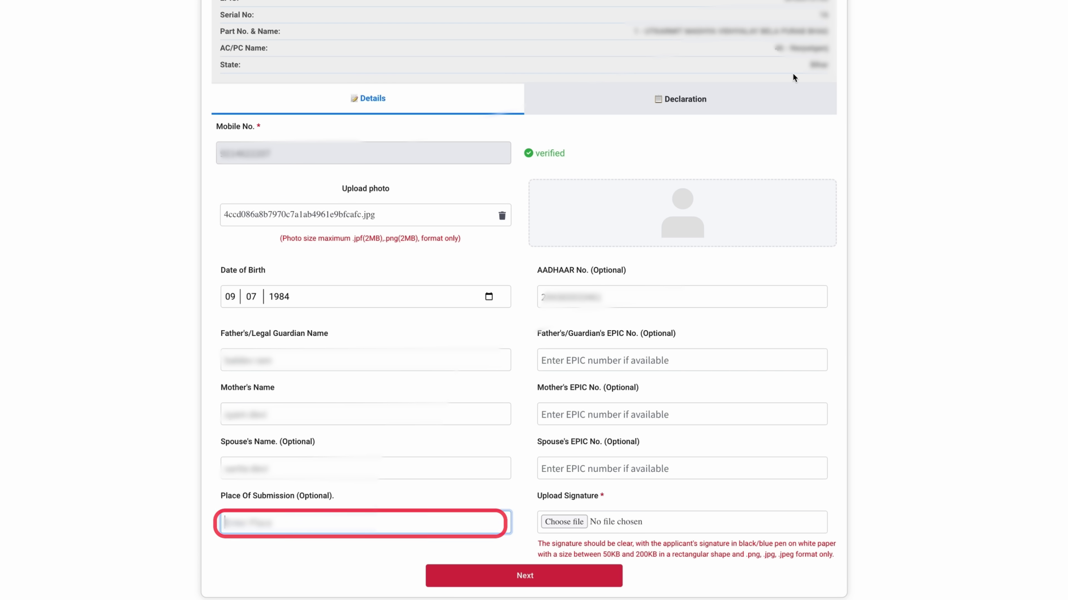
{"action": "left_click_drag", "start_coordinate": [827, 48], "coordinate": [790, 48]}
{"action": "left_click", "coordinate": [246, 527]}
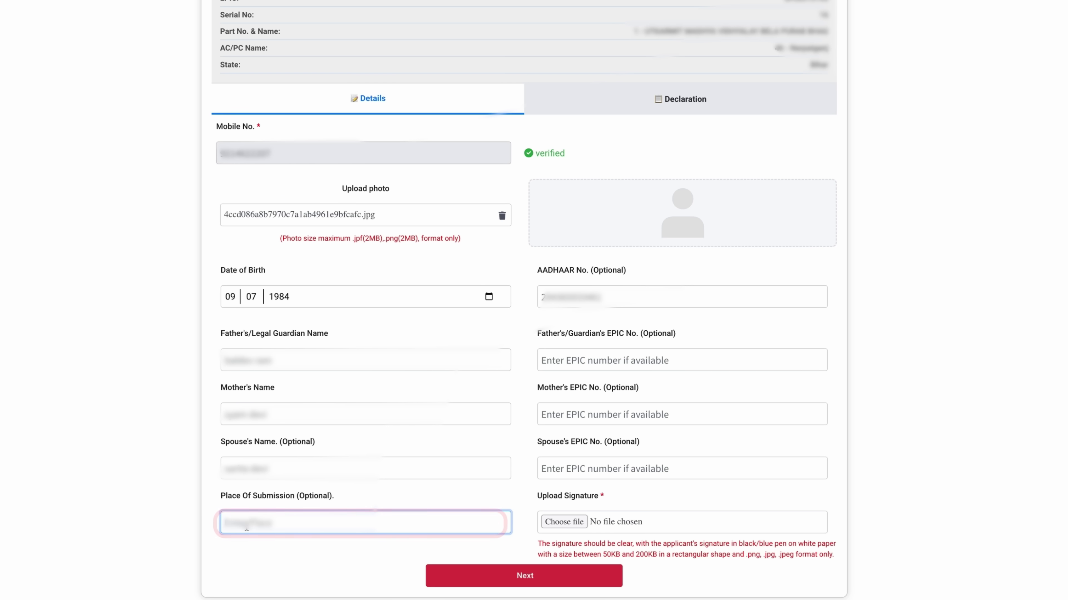
{"action": "key", "text": "super+v"}
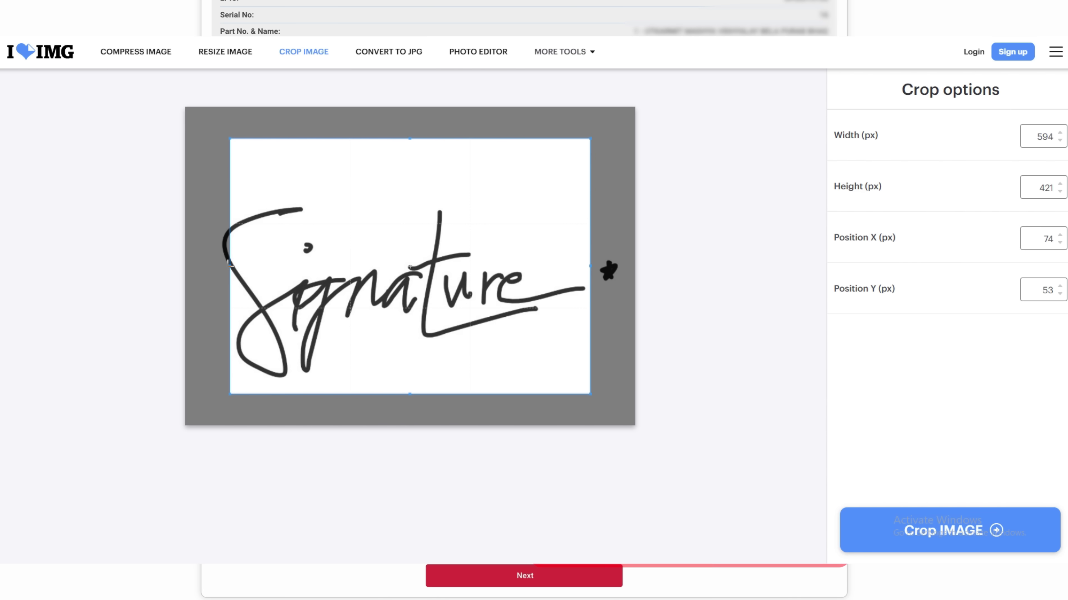
Step: Resize the iLoveIMG crop box to 612 × 336 px at position 56, 137, tight around the signature
{"action": "left_click_drag", "start_coordinate": [229, 268], "coordinate": [219, 268]}
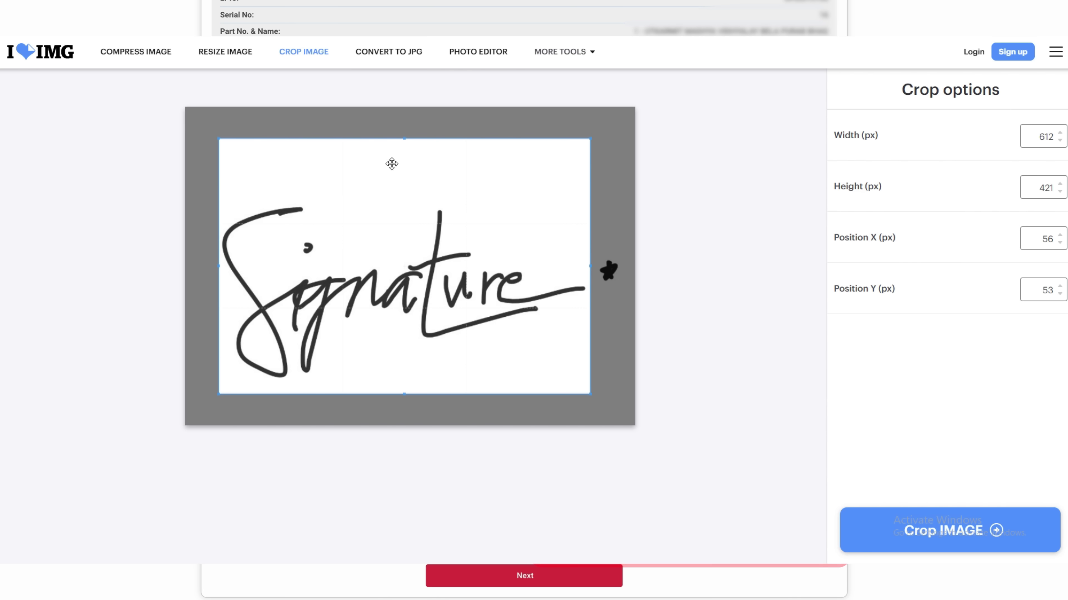
{"action": "left_click_drag", "start_coordinate": [403, 140], "coordinate": [404, 190]}
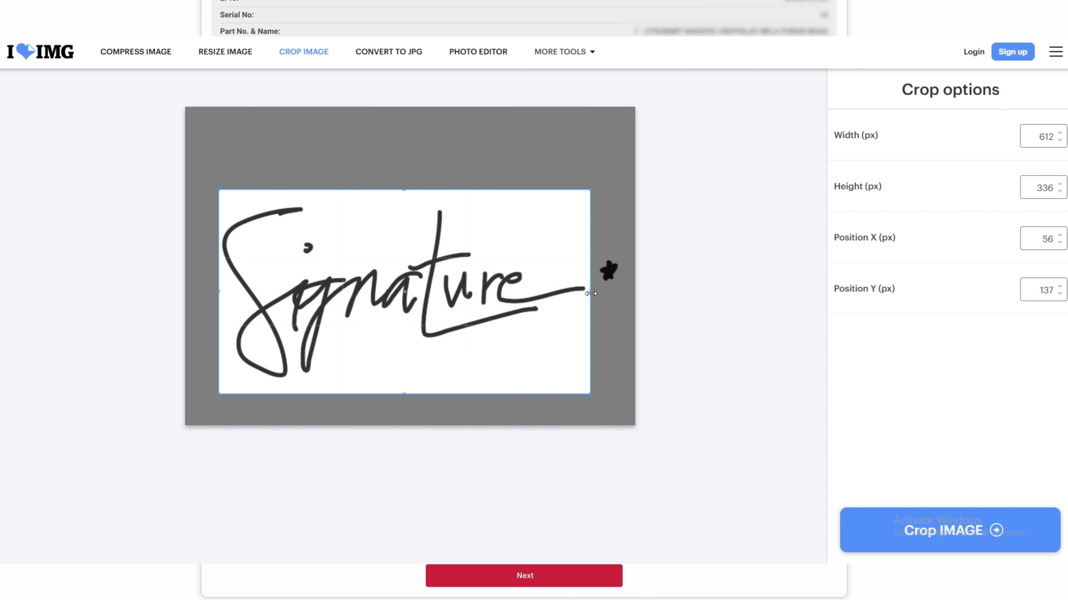
{"action": "left_click_drag", "start_coordinate": [593, 293], "coordinate": [629, 282]}
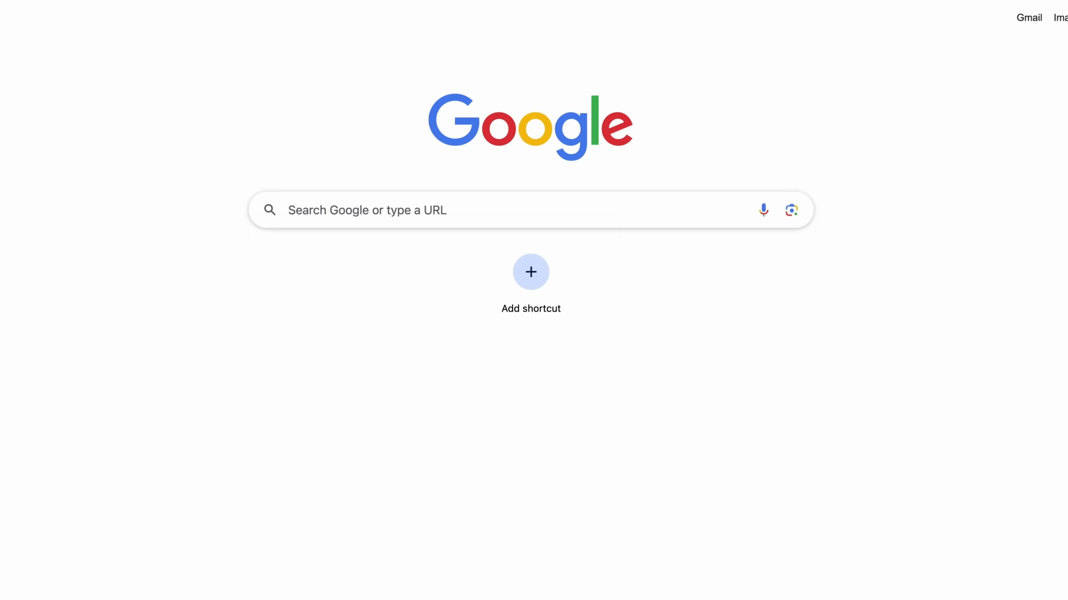
Step: Load IMG_3305.jpg into ReduceImages' Photo Resize tool for a 70% JPG resize
{"action": "type", "text": "Sar"}
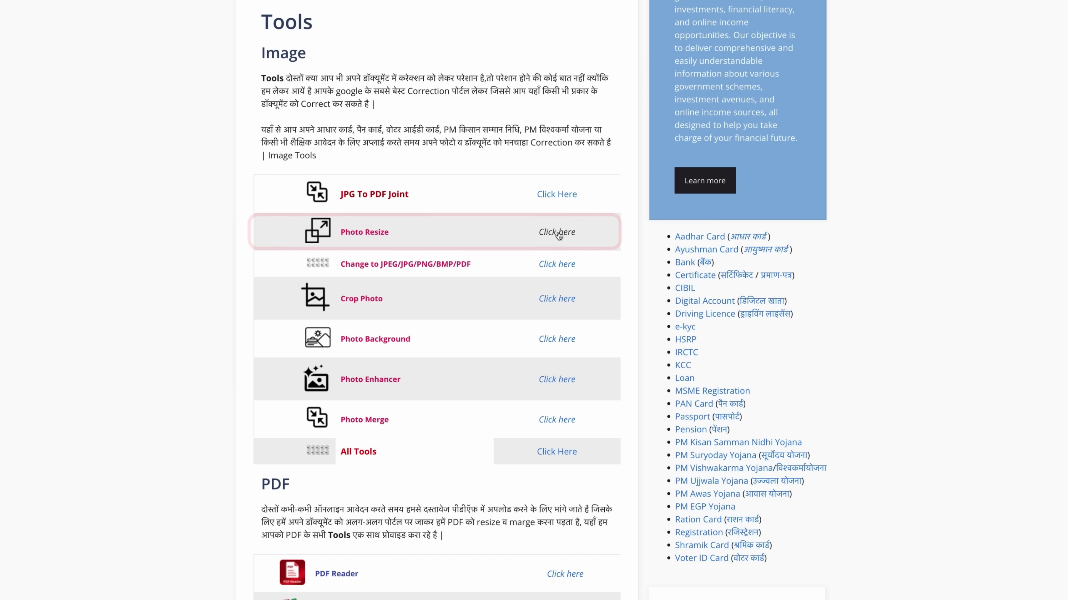
{"action": "left_click", "coordinate": [558, 232]}
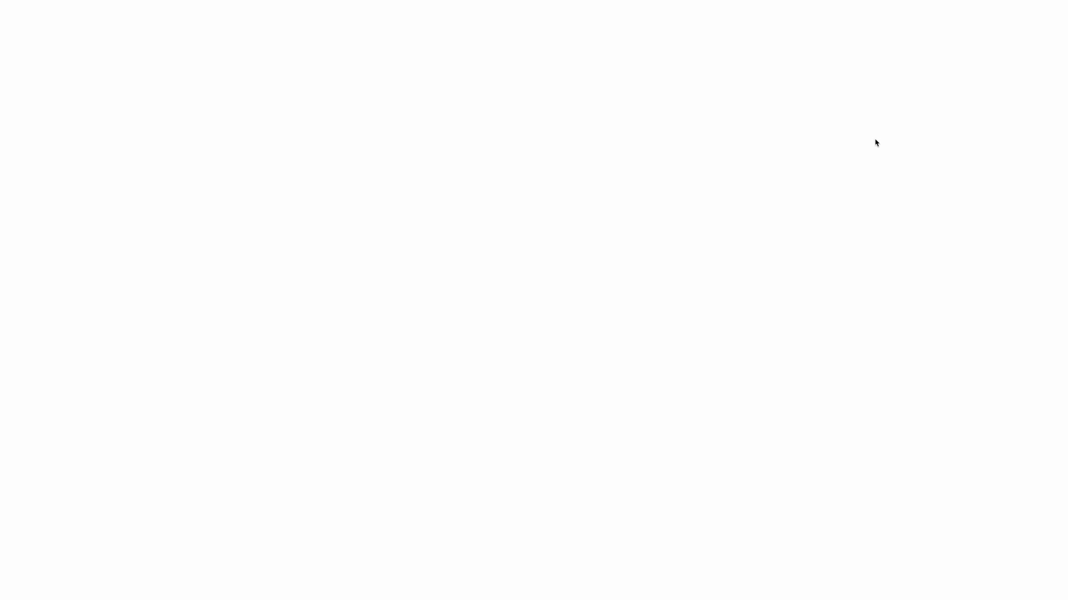
{"action": "left_click", "coordinate": [492, 231]}
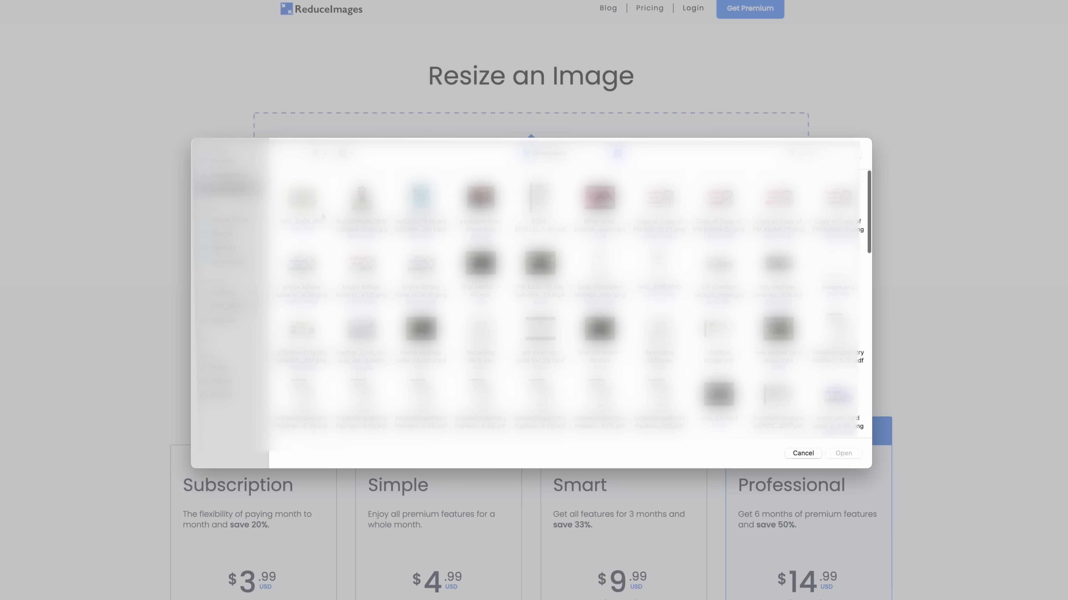
{"action": "double_click", "coordinate": [323, 216]}
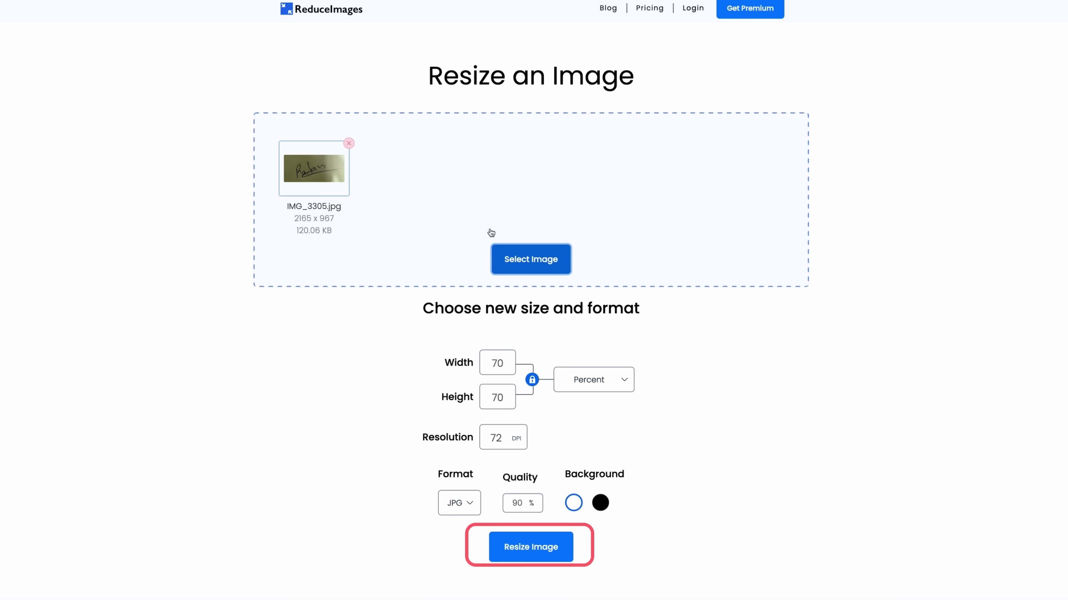
{"action": "scroll", "coordinate": [579, 293], "scroll_direction": "down", "scroll_amount": 1}
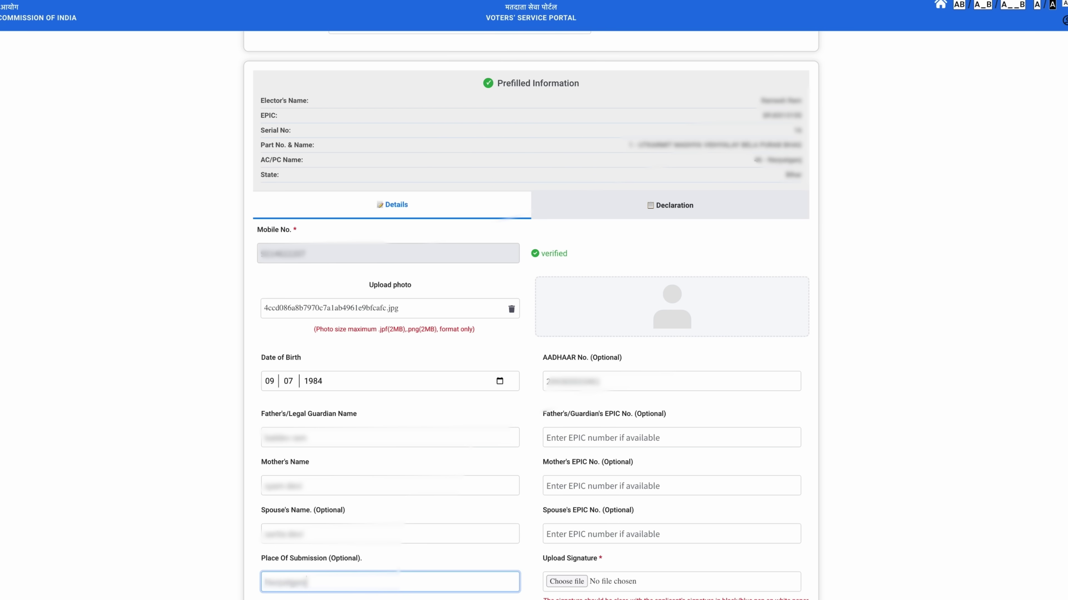
Step: Attach IMG_3305 (1).jpg as the signature upload
{"action": "left_click", "coordinate": [586, 581]}
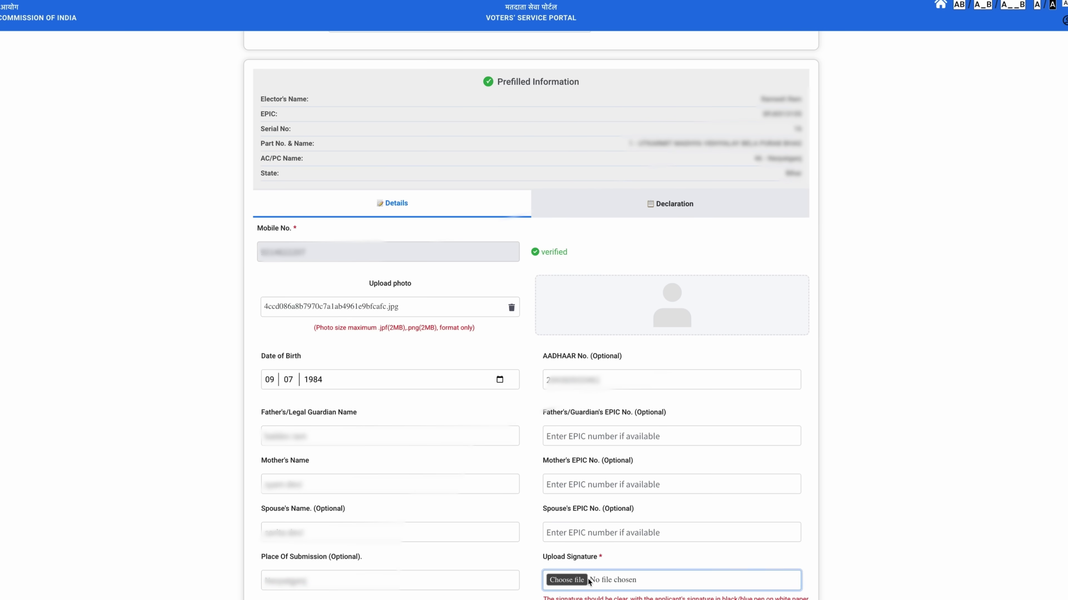
{"action": "left_click", "coordinate": [301, 200]}
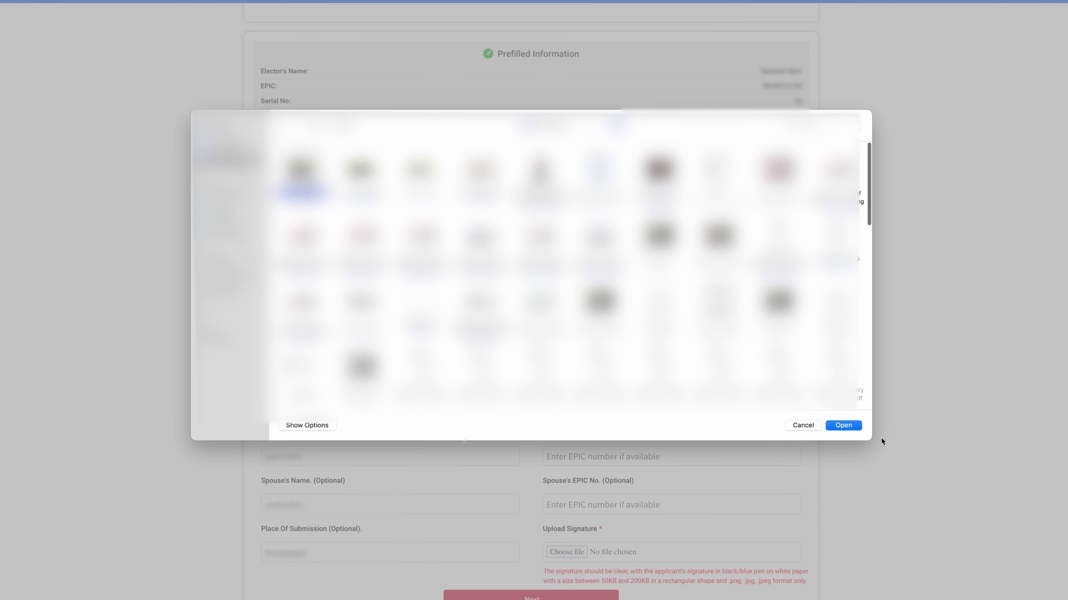
{"action": "left_click", "coordinate": [849, 453]}
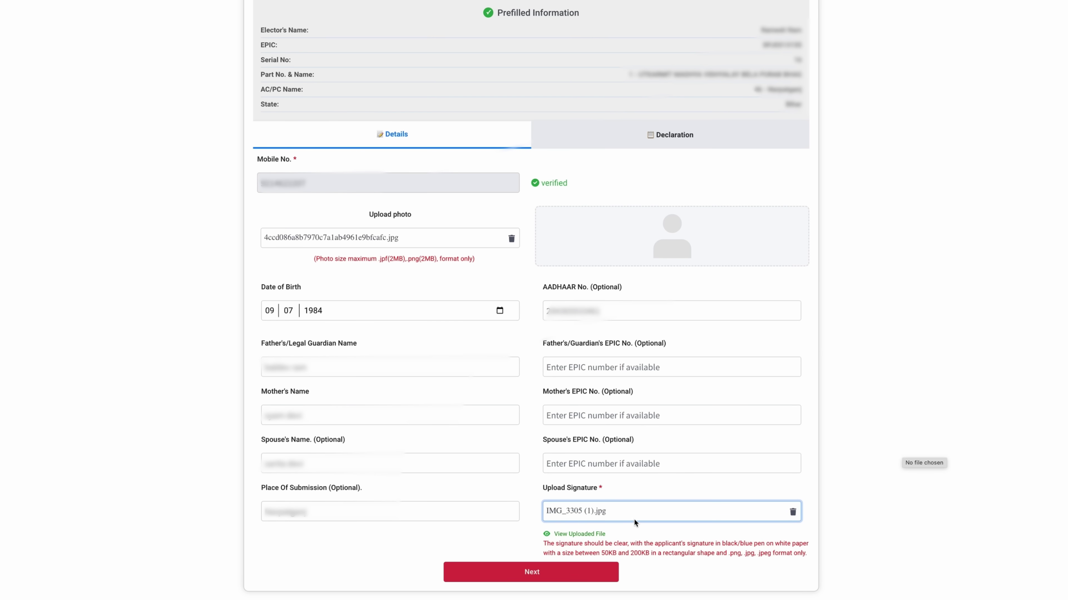
Step: Continue to the Declaration section with its citizenship options
{"action": "left_click", "coordinate": [609, 572]}
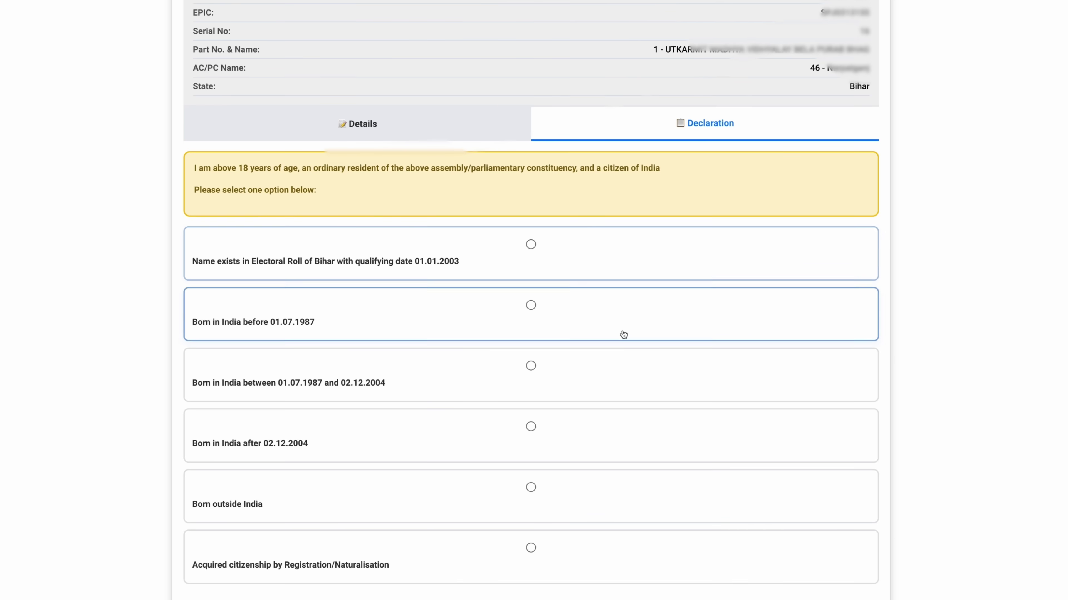
{"action": "scroll", "coordinate": [622, 329], "scroll_direction": "down", "scroll_amount": 3}
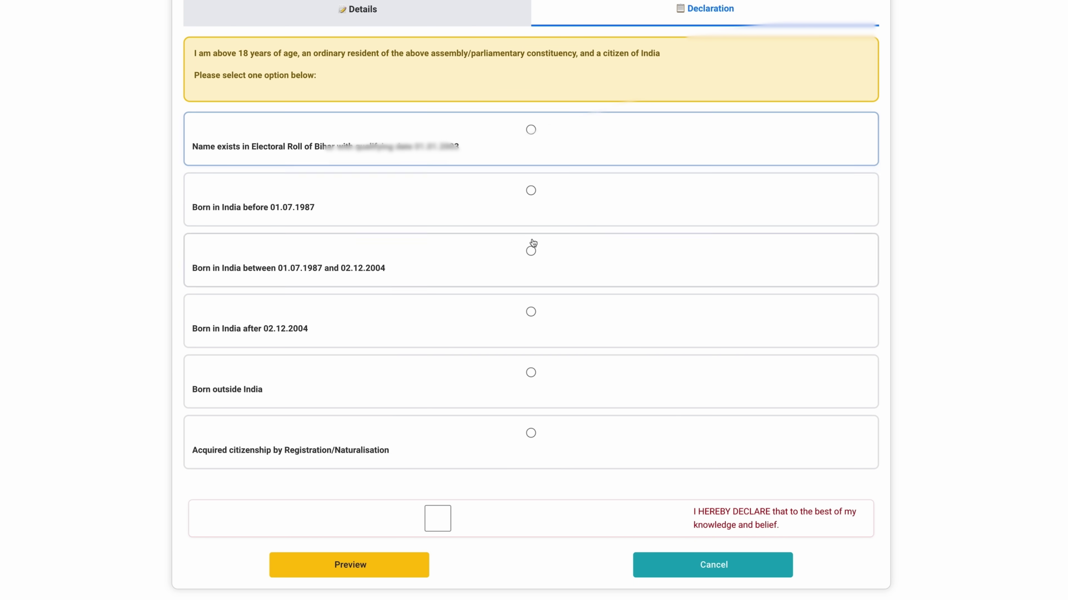
{"action": "scroll", "coordinate": [531, 243], "scroll_direction": "up", "scroll_amount": 1}
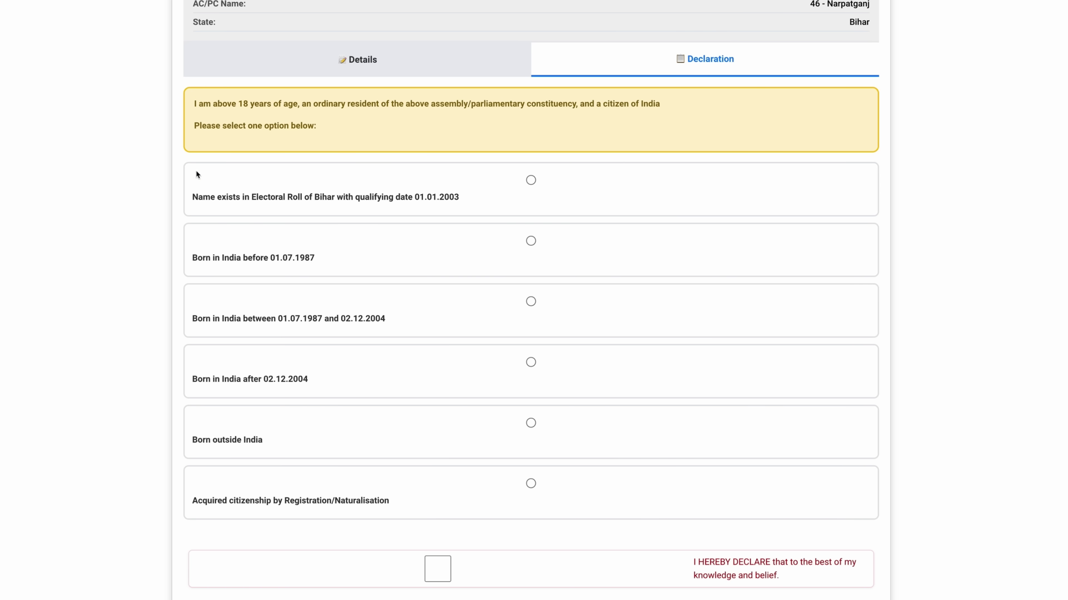
Step: Choose the 2003 electoral-roll option with old constituency 2-बगहा and old part 1
{"action": "mouse_move", "coordinate": [186, 166]}
{"action": "left_mouse_down"}
{"action": "mouse_move", "coordinate": [519, 215]}
{"action": "mouse_move", "coordinate": [880, 222]}
{"action": "left_mouse_up"}
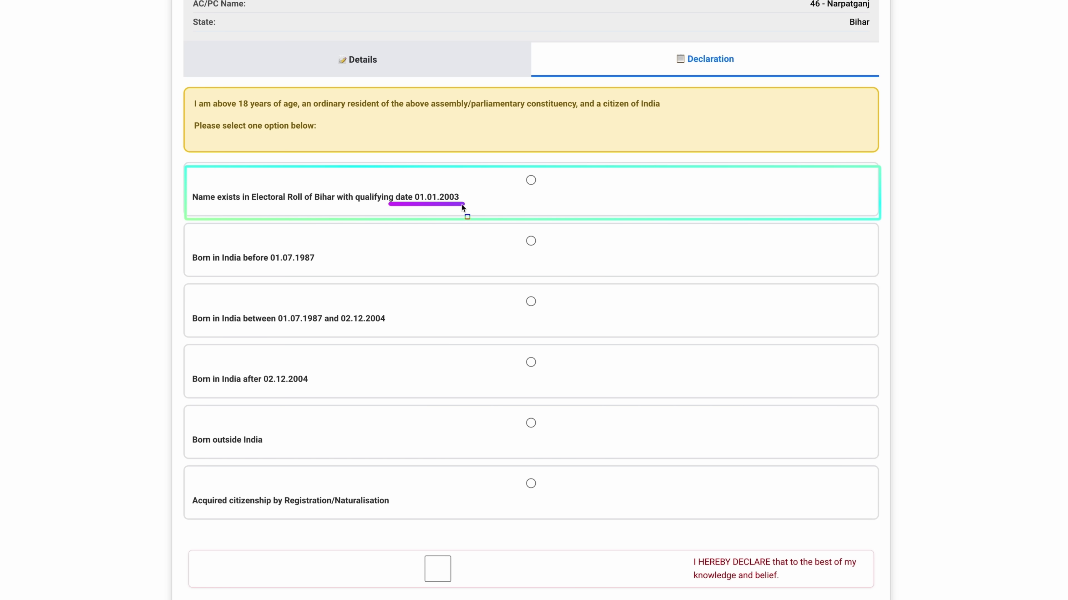
{"action": "left_click", "coordinate": [530, 180]}
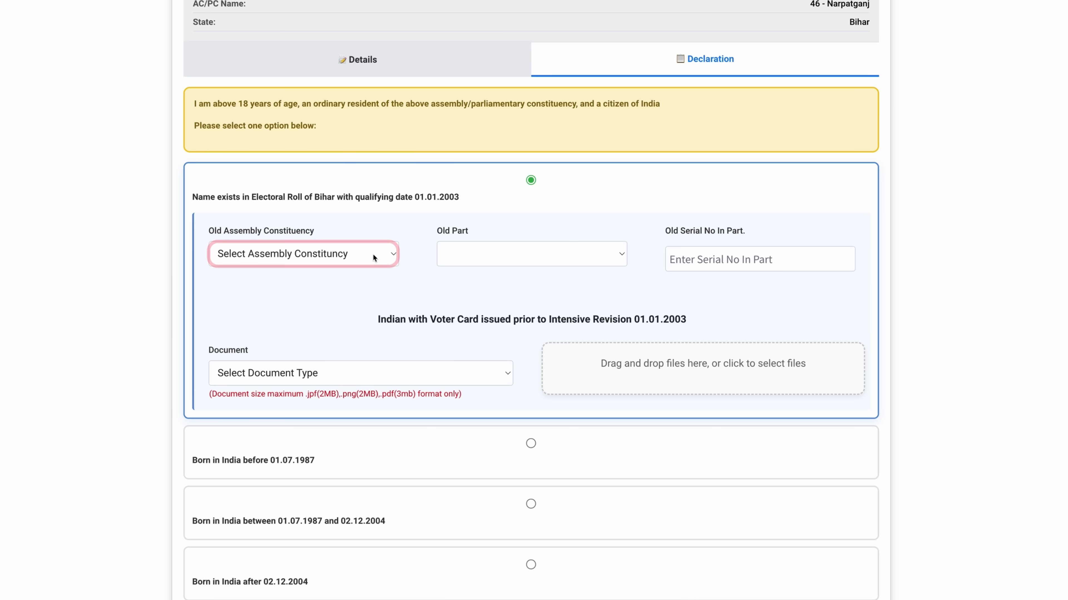
{"action": "left_click", "coordinate": [376, 253]}
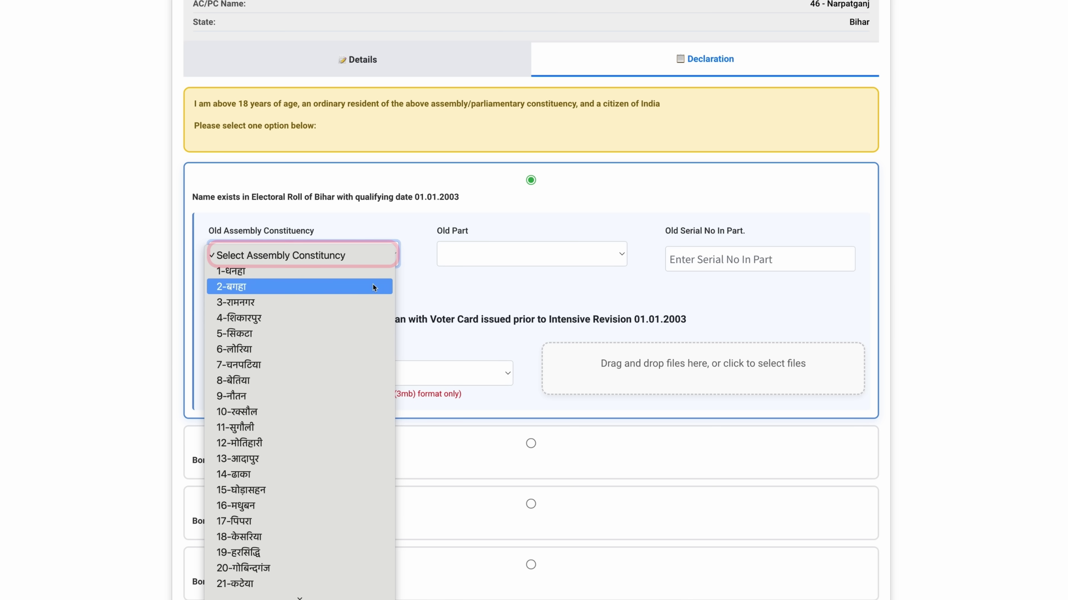
{"action": "left_click", "coordinate": [397, 266]}
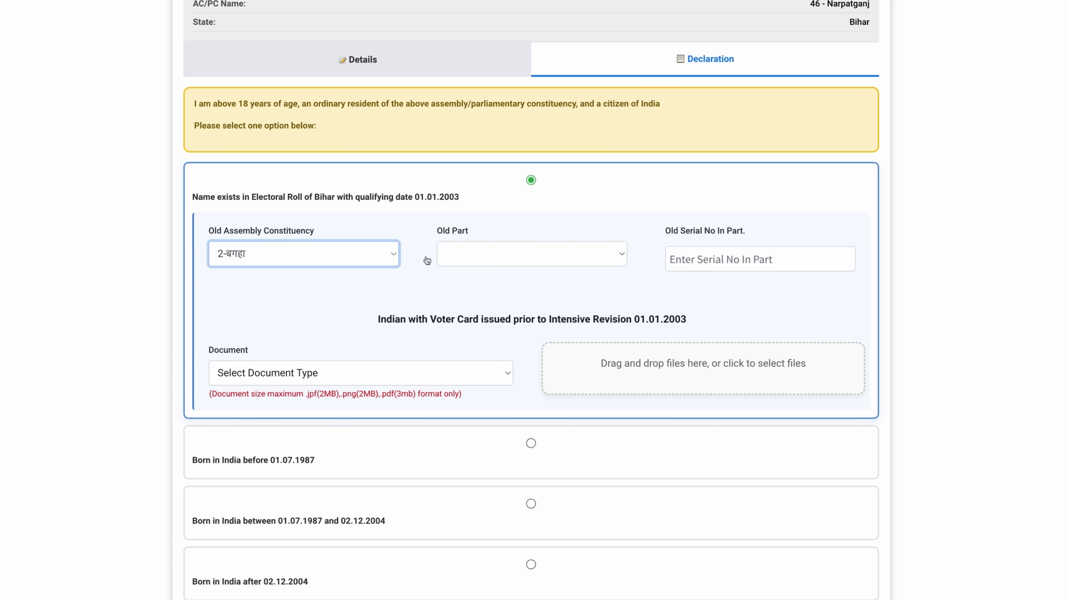
{"action": "left_click", "coordinate": [518, 254]}
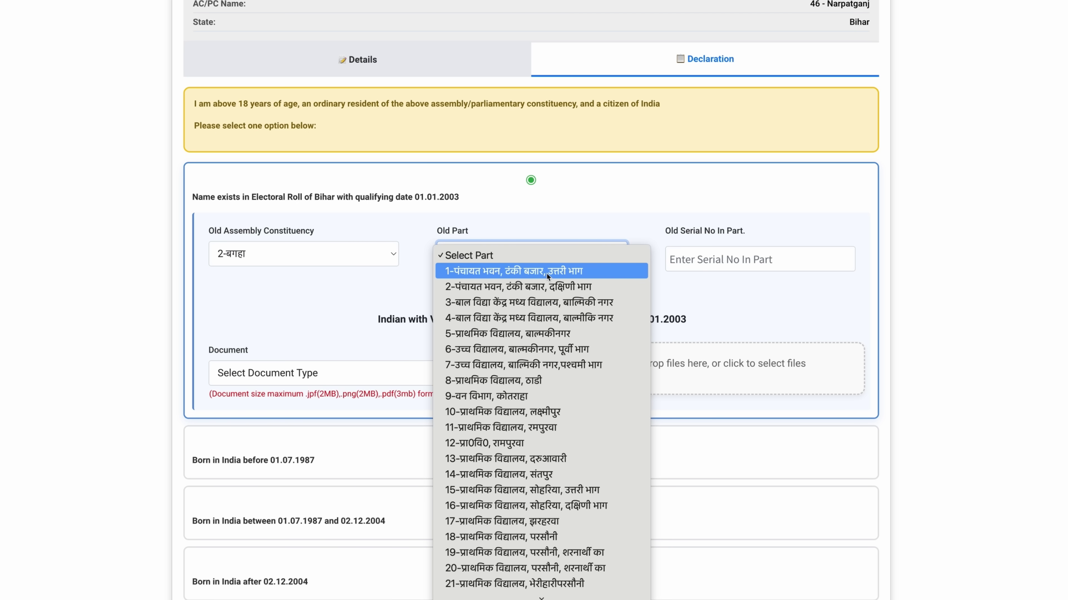
{"action": "left_click", "coordinate": [546, 272]}
{"action": "left_click", "coordinate": [725, 264]}
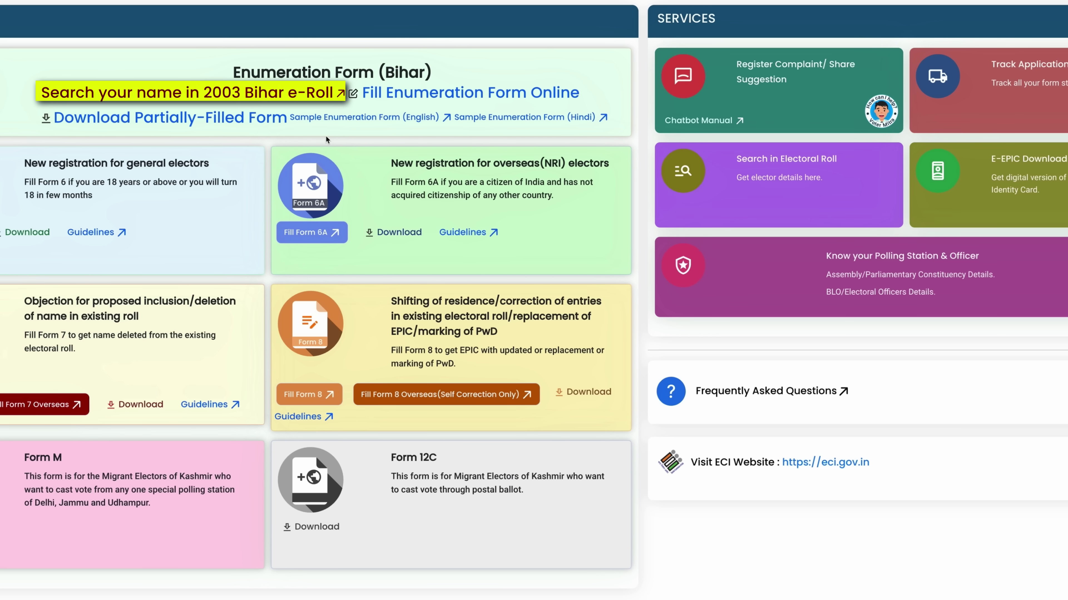
Step: Open the 2003 Bihar e-Roll for part 2 of 225 - कुर्था, district 2-अरवल
{"action": "left_click", "coordinate": [224, 93]}
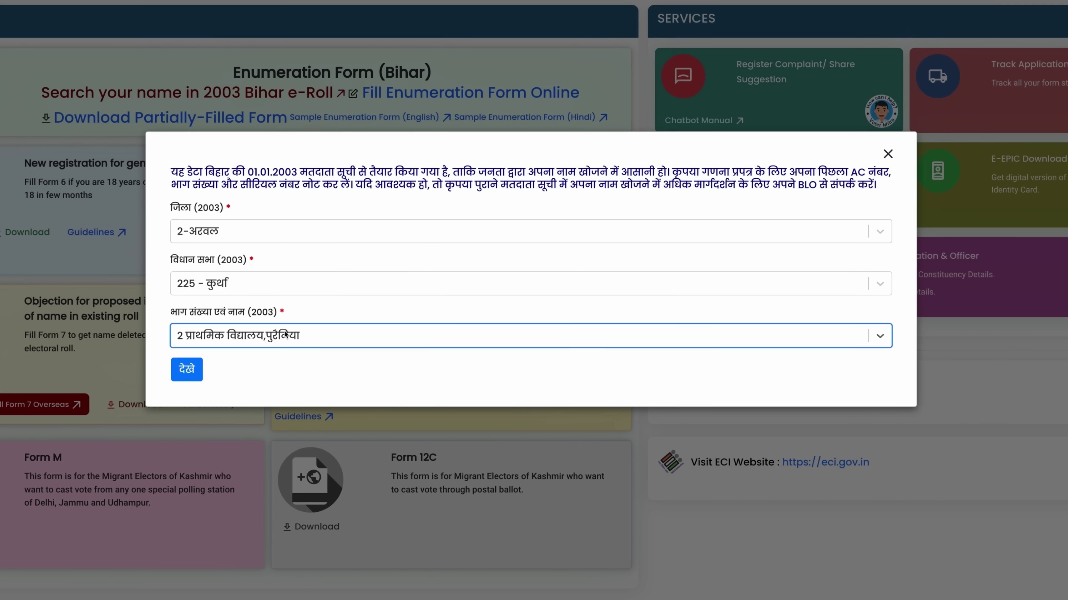
{"action": "left_click", "coordinate": [189, 372]}
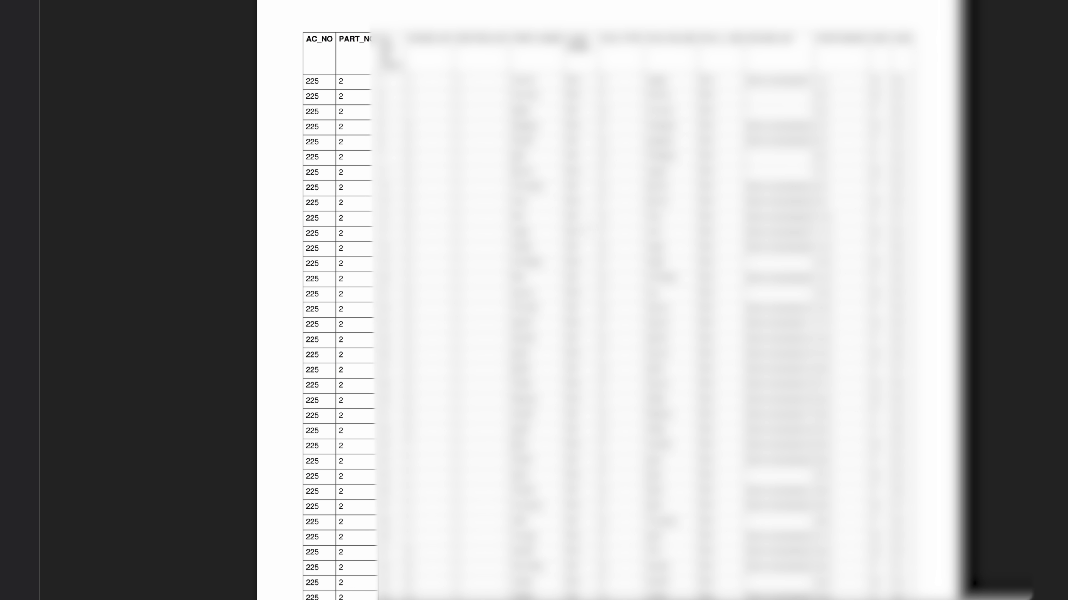
Step: Scan the 2003 roll PDF for the voter's entry, then return to the Declaration's document types
{"action": "scroll", "coordinate": [534, 300], "scroll_direction": "down", "scroll_amount": 5}
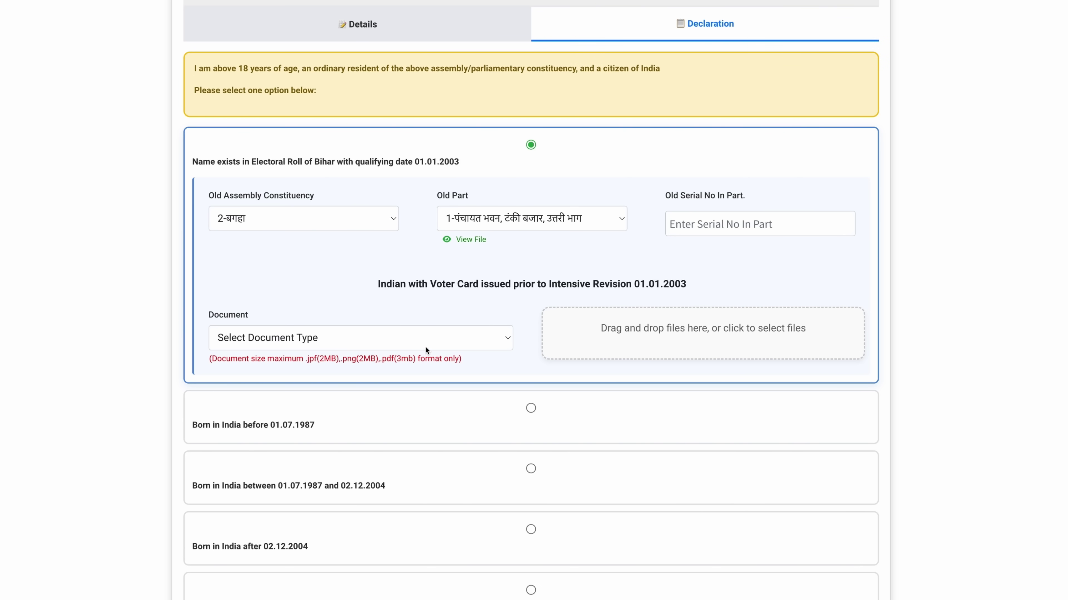
{"action": "left_click", "coordinate": [424, 347]}
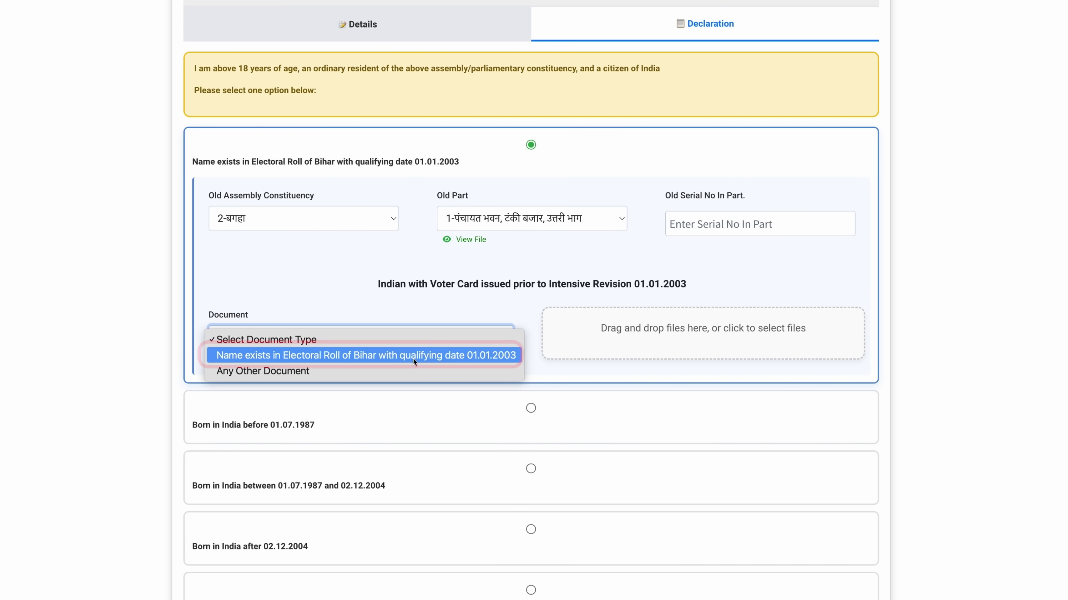
Step: Set the document type to Name exists in Electoral Roll of Bihar (01.01.2003), uploading no file
{"action": "left_click", "coordinate": [589, 333]}
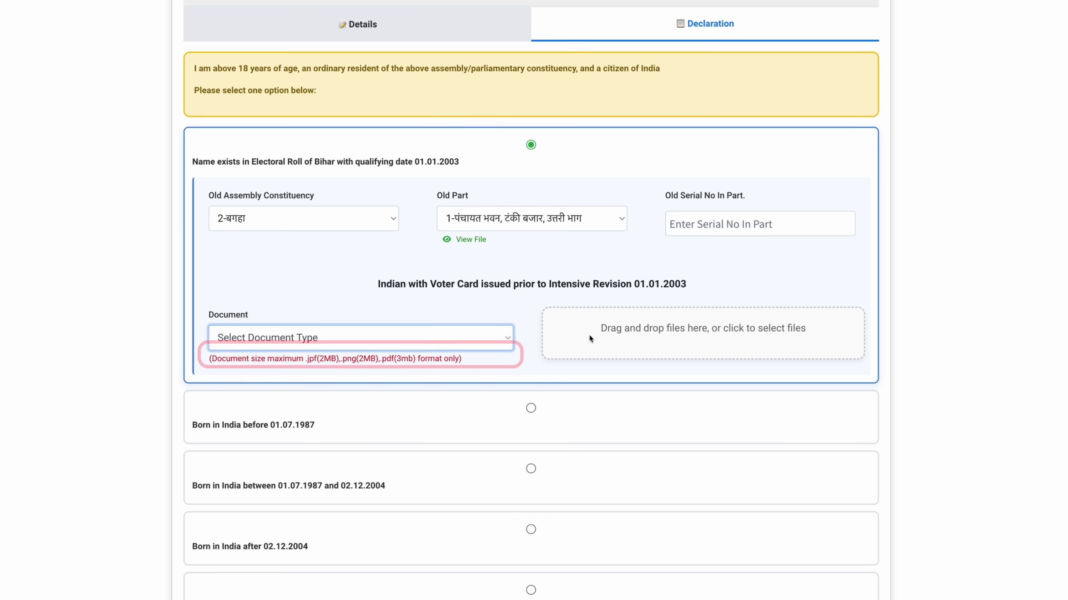
{"action": "left_click", "coordinate": [618, 338]}
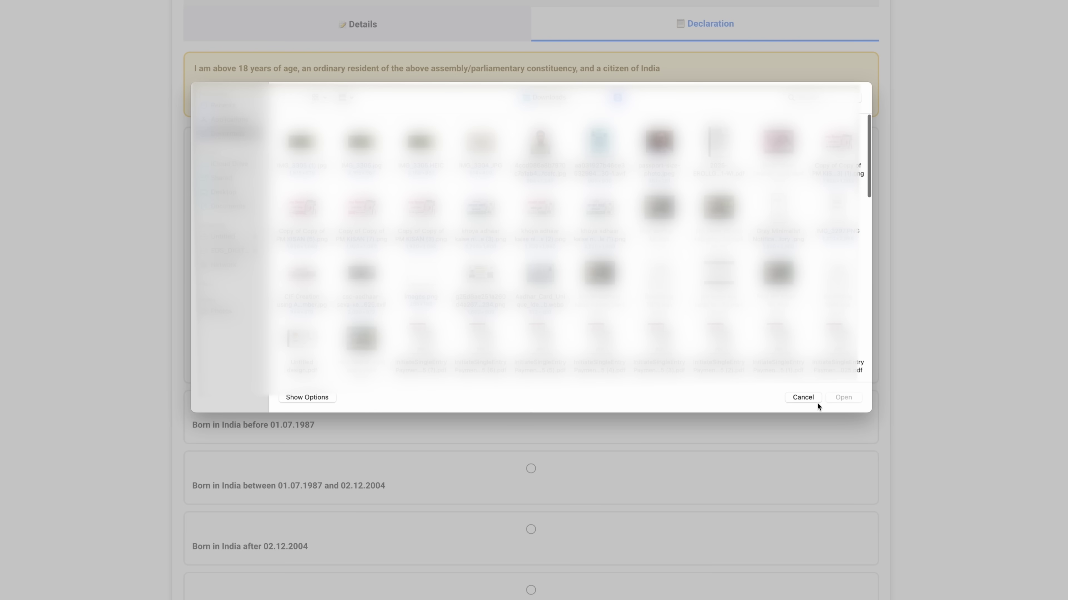
{"action": "left_click", "coordinate": [800, 397]}
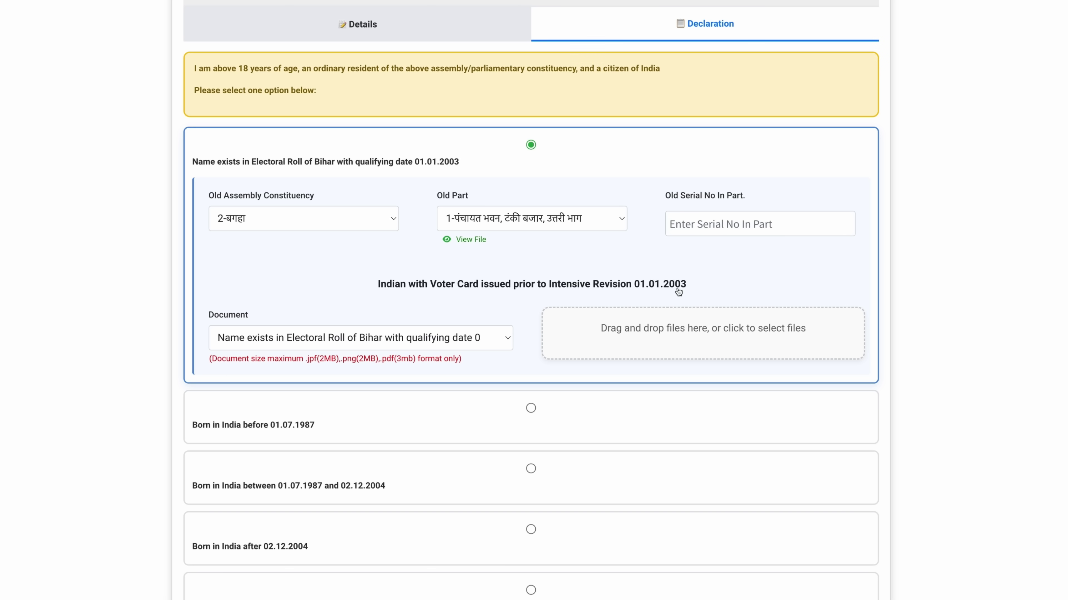
{"action": "scroll", "coordinate": [678, 292], "scroll_direction": "down", "scroll_amount": 3}
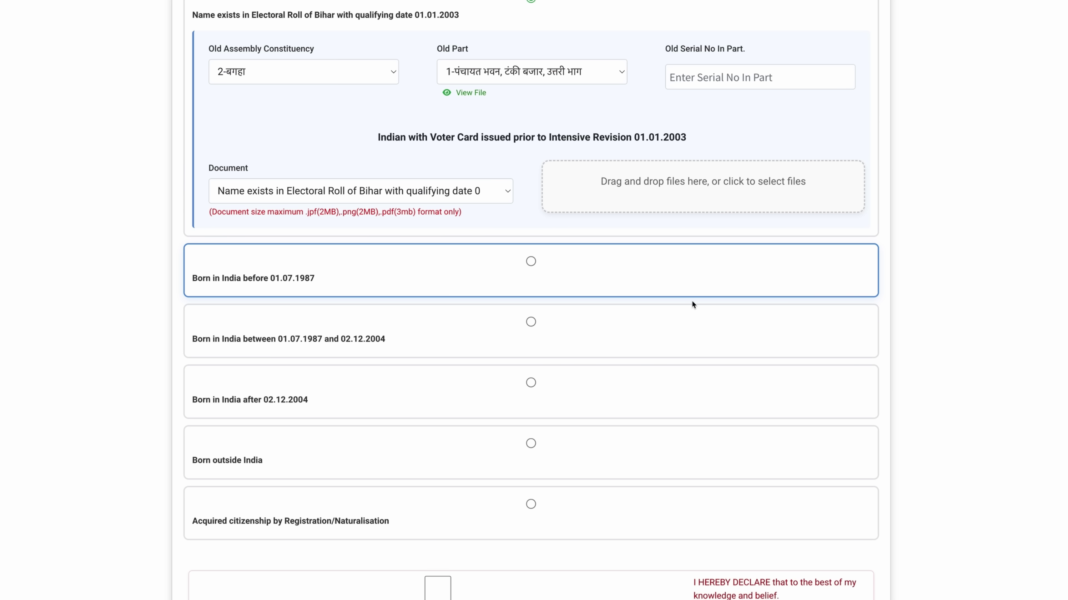
{"action": "scroll", "coordinate": [692, 299], "scroll_direction": "down", "scroll_amount": 1}
{"action": "mouse_move", "coordinate": [186, 240]}
{"action": "left_mouse_down"}
{"action": "mouse_move", "coordinate": [210, 256]}
{"action": "mouse_move", "coordinate": [330, 258]}
{"action": "left_mouse_up"}
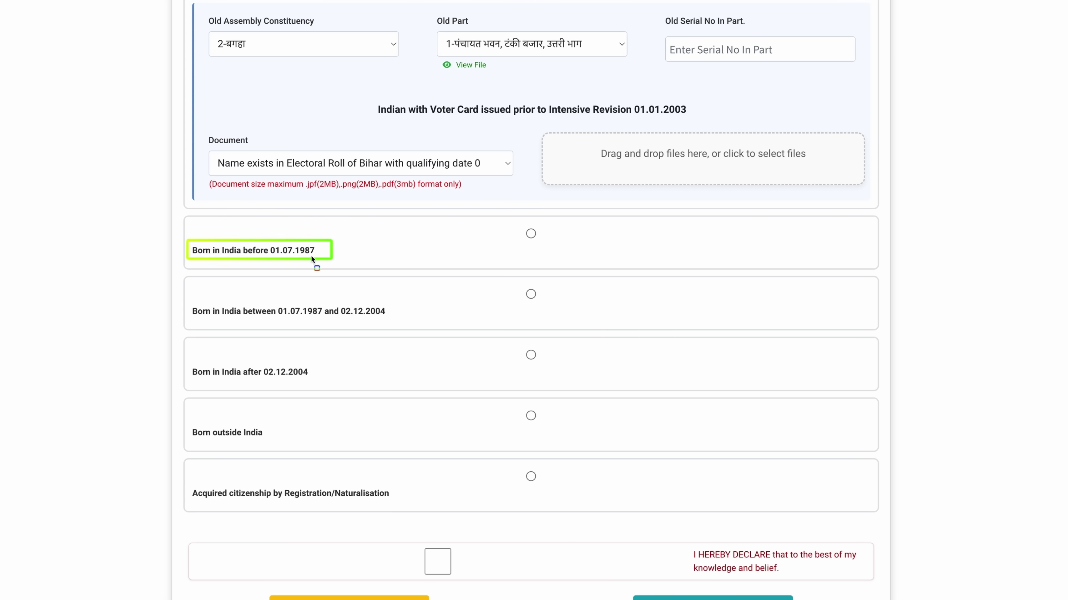
{"action": "key", "text": "Escape"}
Step: Select Born in India before 01.07.1987 and make Passport the supporting document type
{"action": "left_click_drag", "start_coordinate": [199, 238], "coordinate": [328, 260]}
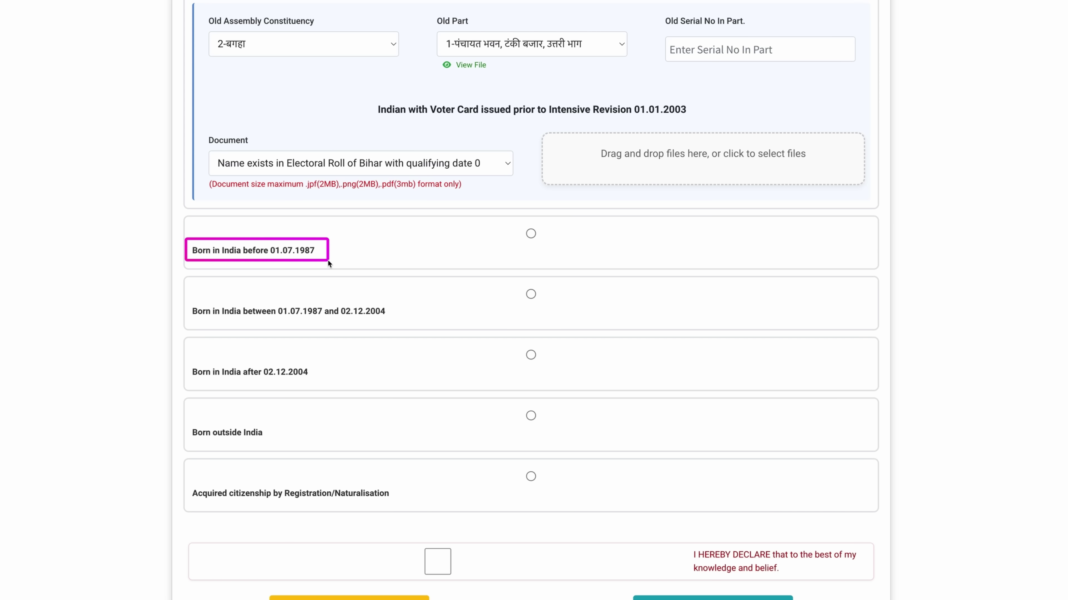
{"action": "left_click", "coordinate": [530, 234]}
{"action": "left_click", "coordinate": [530, 249]}
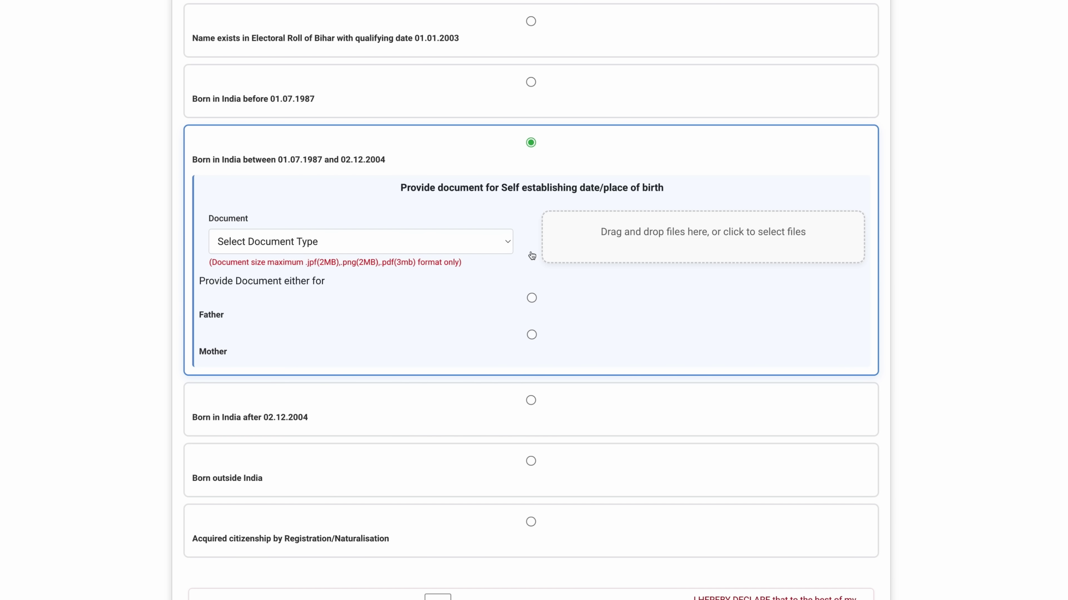
{"action": "left_click", "coordinate": [450, 251]}
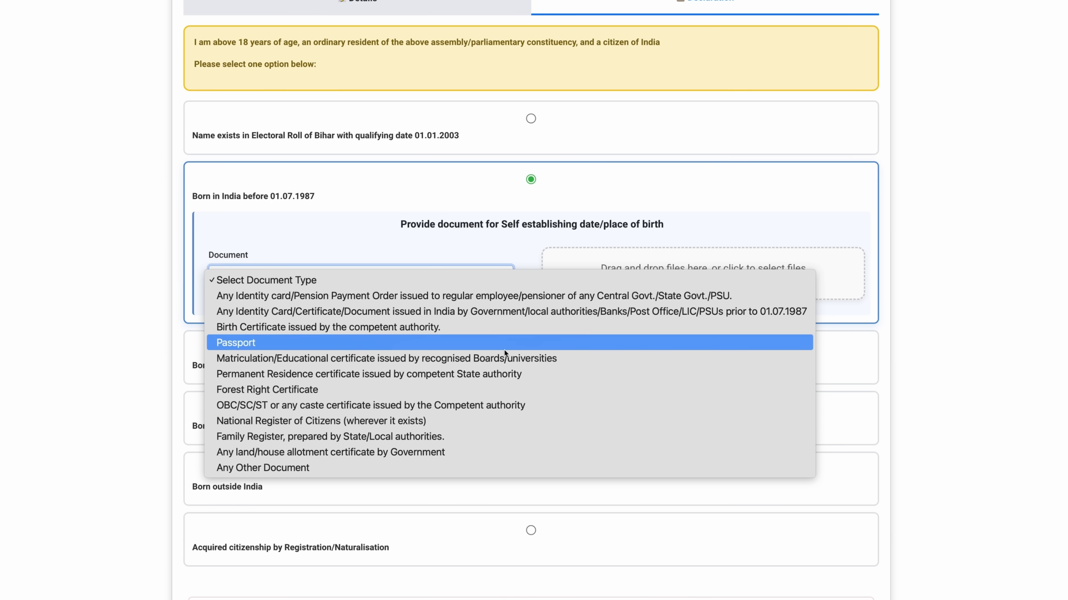
{"action": "left_click", "coordinate": [500, 342]}
{"action": "left_click", "coordinate": [701, 280]}
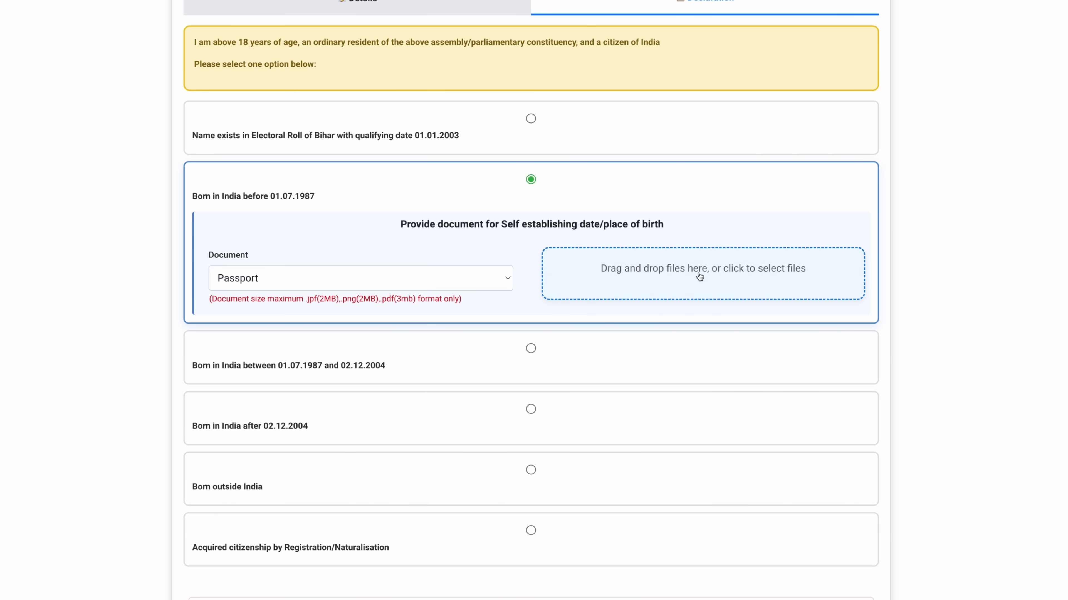
{"action": "key", "text": "Escape"}
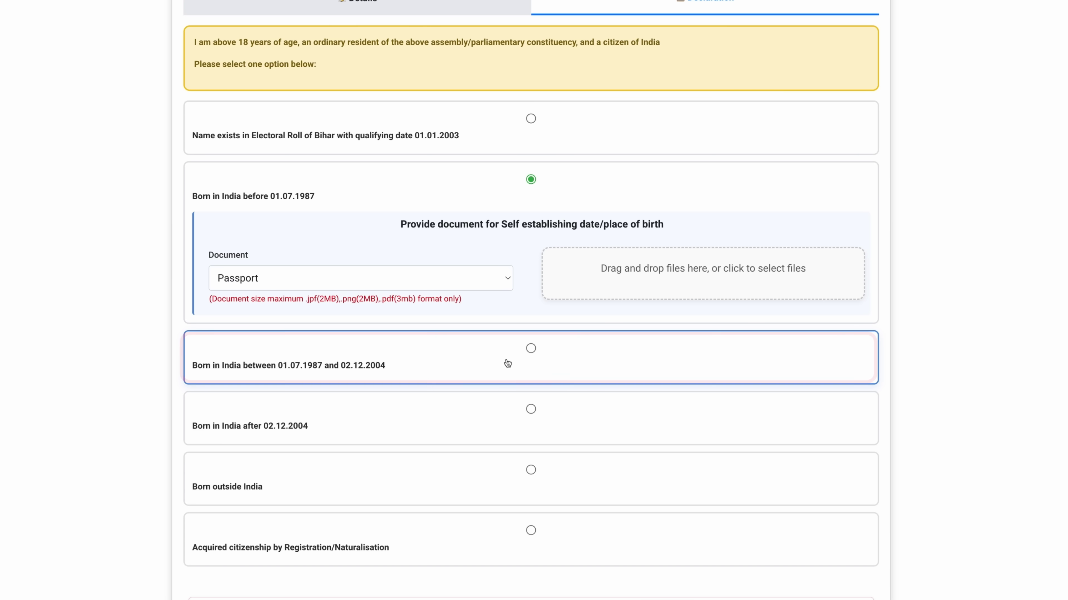
Step: Choose born between 01.07.1987 and 02.12.2004 and attach an image as Any Other Document
{"action": "left_click", "coordinate": [529, 349]}
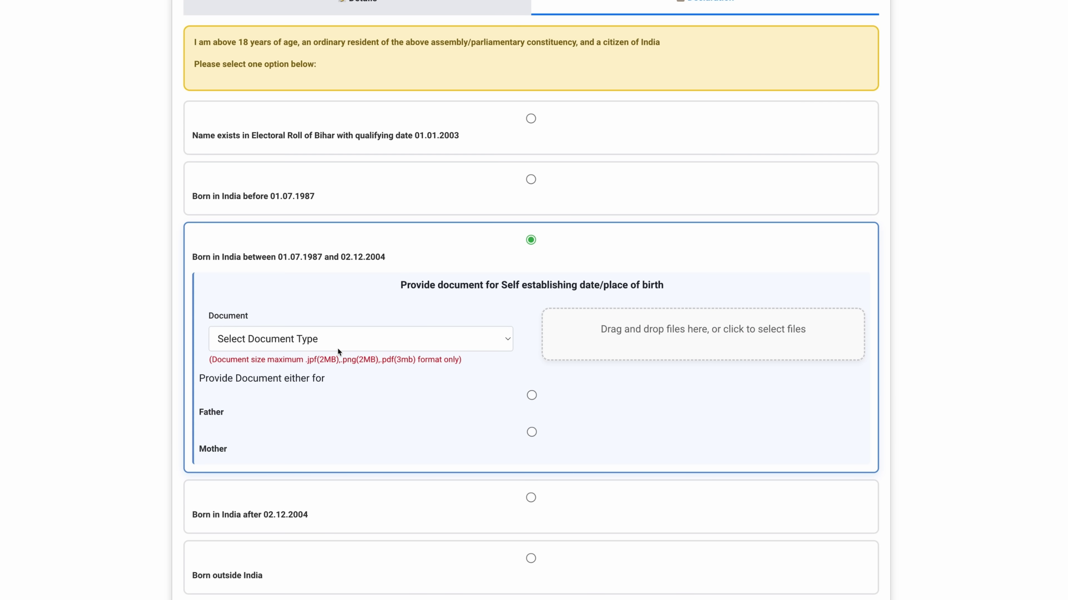
{"action": "left_click", "coordinate": [442, 340]}
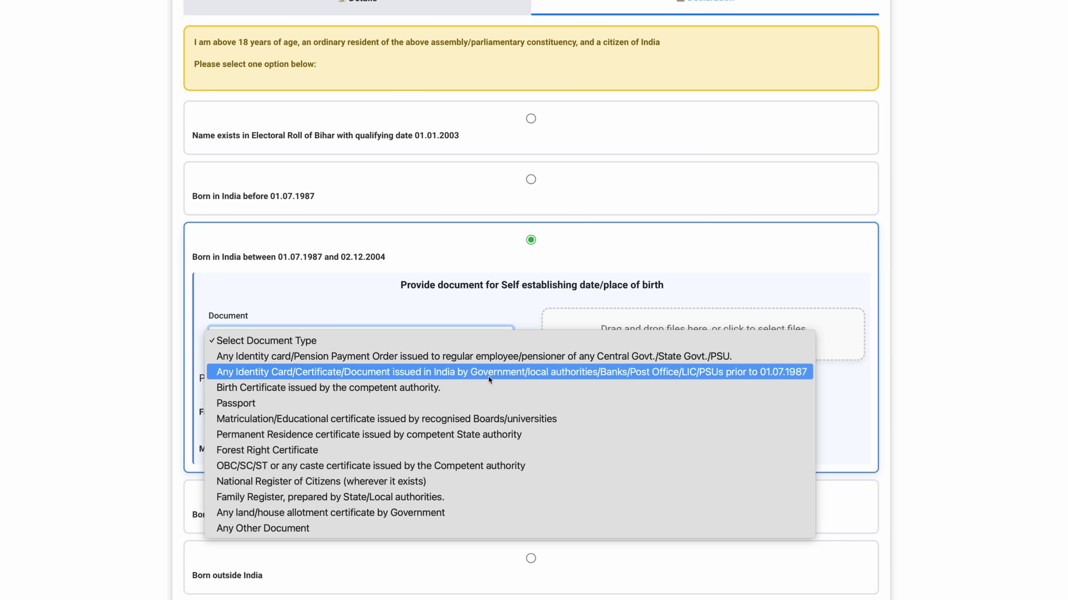
{"action": "left_click", "coordinate": [380, 530]}
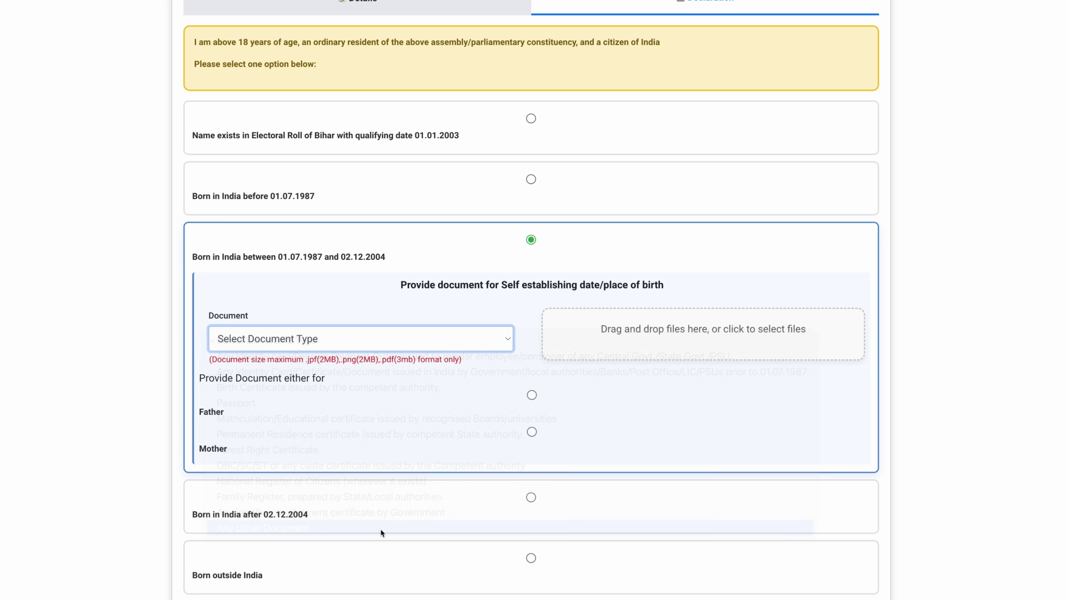
{"action": "left_click", "coordinate": [633, 332]}
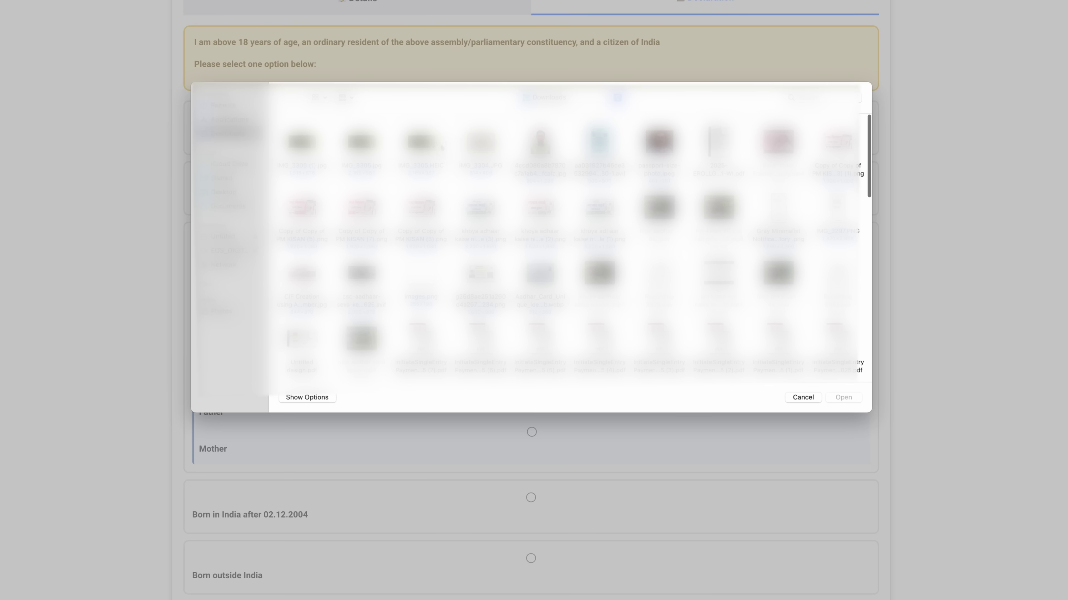
{"action": "left_click", "coordinate": [599, 157]}
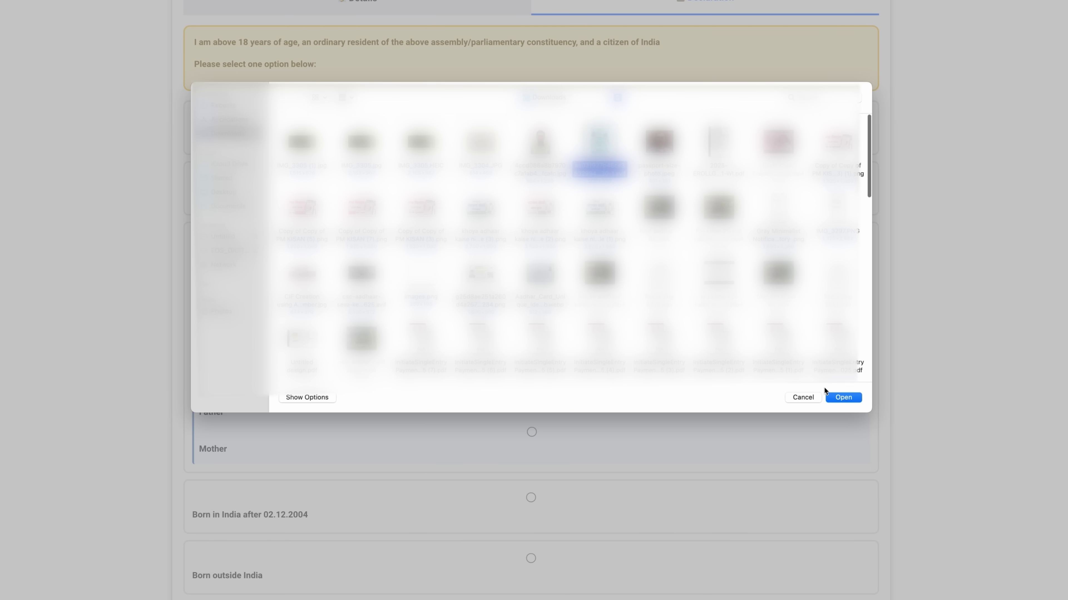
{"action": "left_click", "coordinate": [839, 398]}
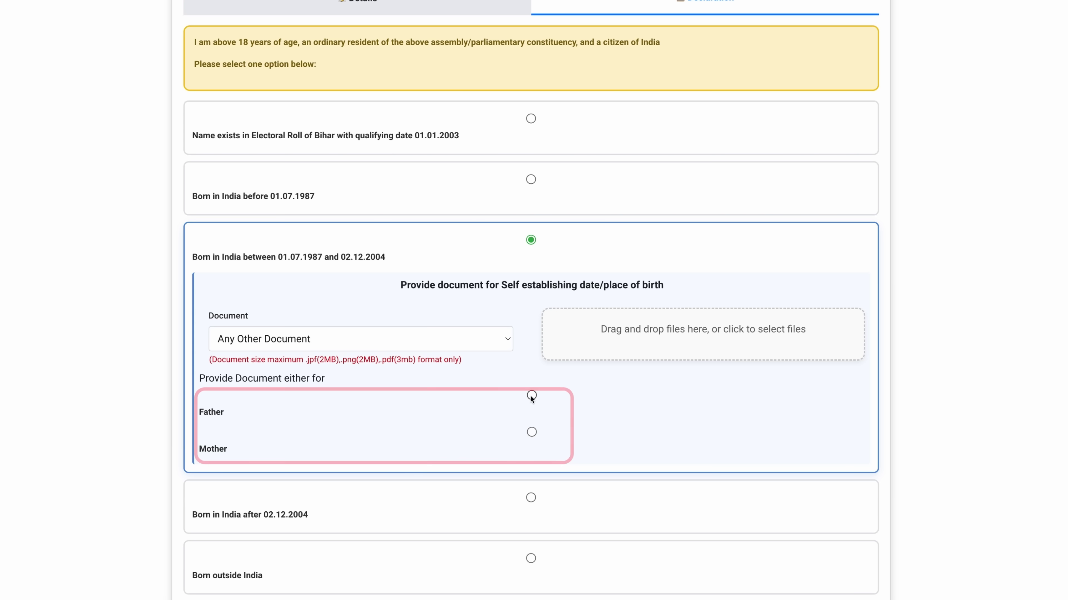
Step: Use the Bihar 2003 electoral-roll entry as the Father's supporting document
{"action": "left_click", "coordinate": [530, 395]}
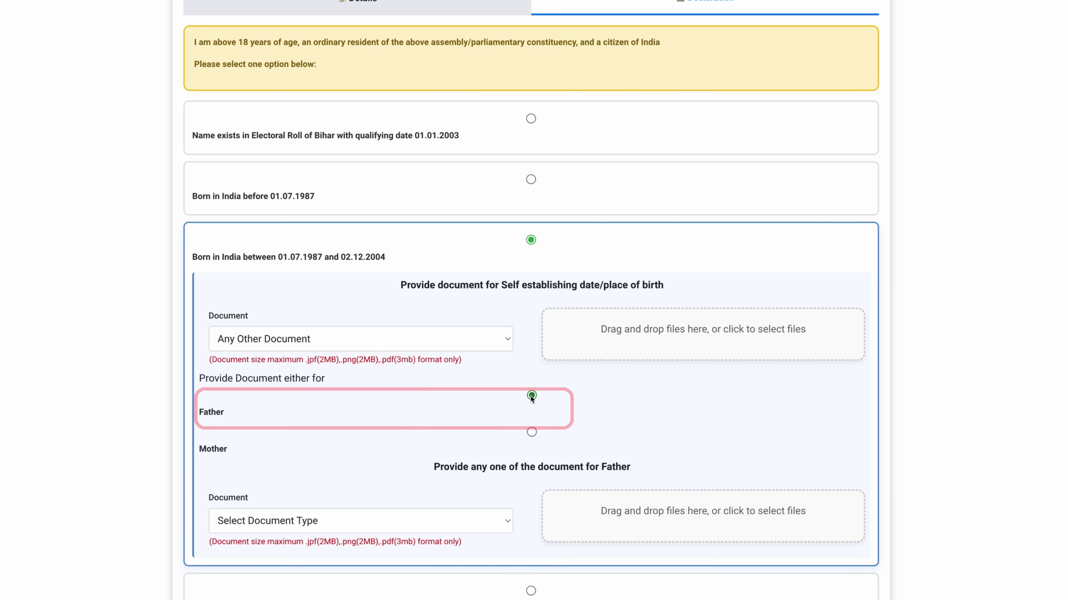
{"action": "scroll", "coordinate": [575, 421], "scroll_direction": "down", "scroll_amount": 2}
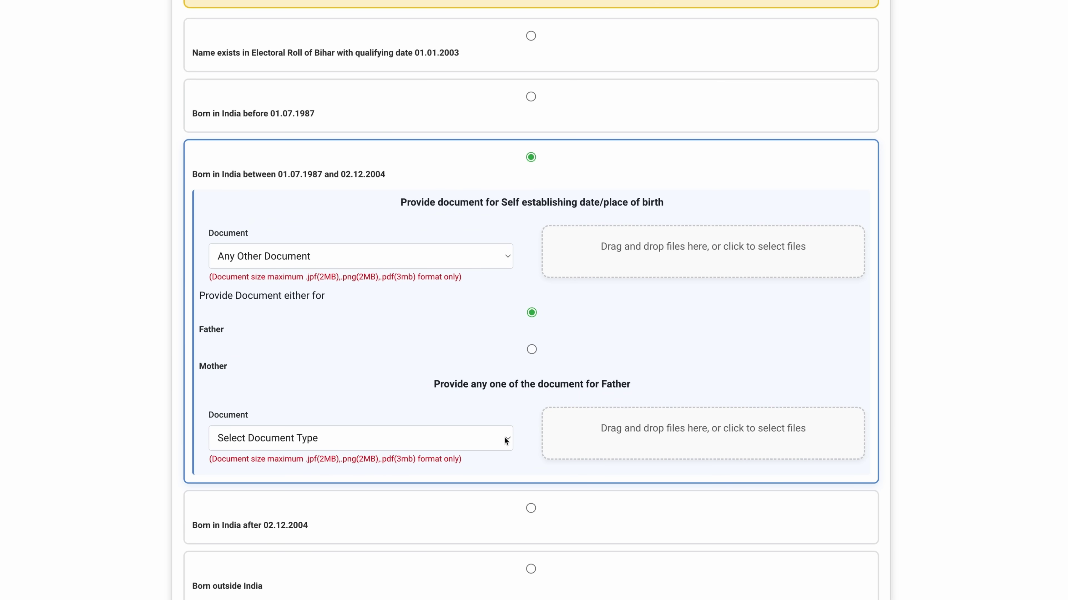
{"action": "left_click", "coordinate": [506, 439]}
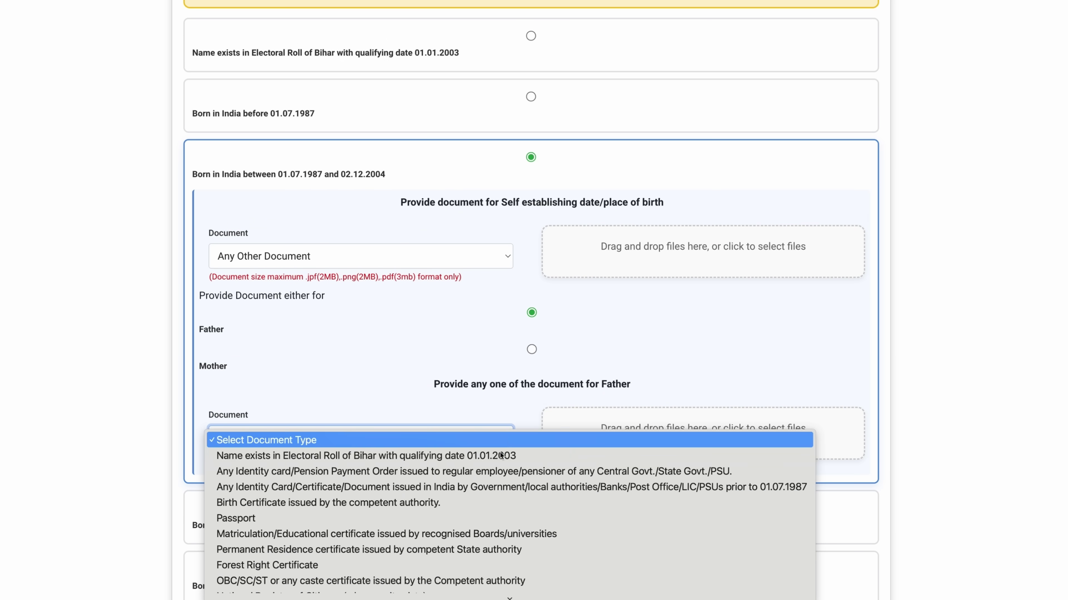
{"action": "scroll", "coordinate": [504, 454], "scroll_direction": "down", "scroll_amount": 2}
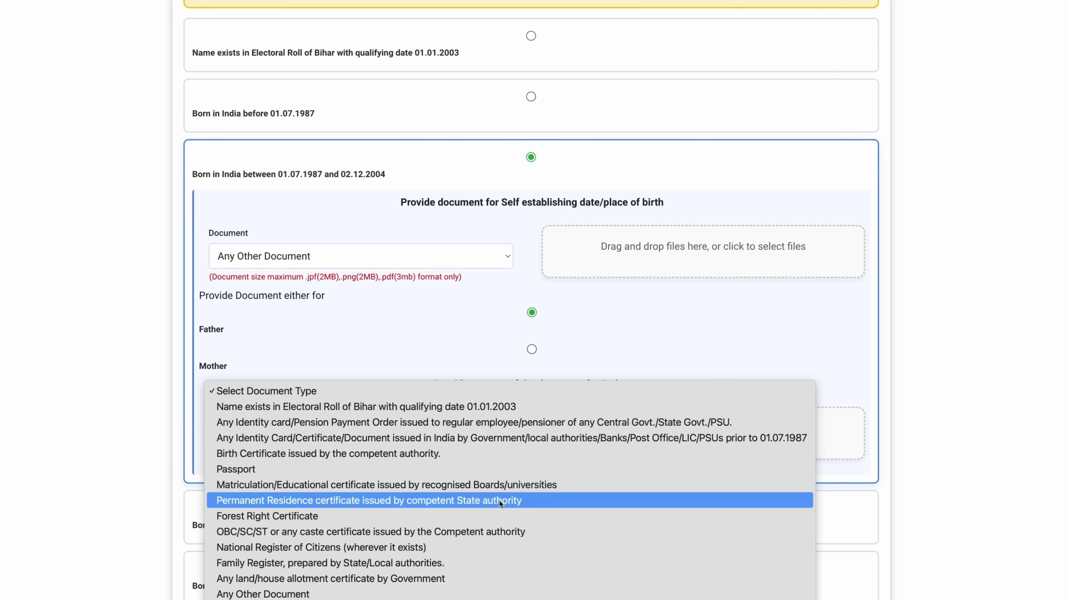
{"action": "left_click", "coordinate": [453, 564]}
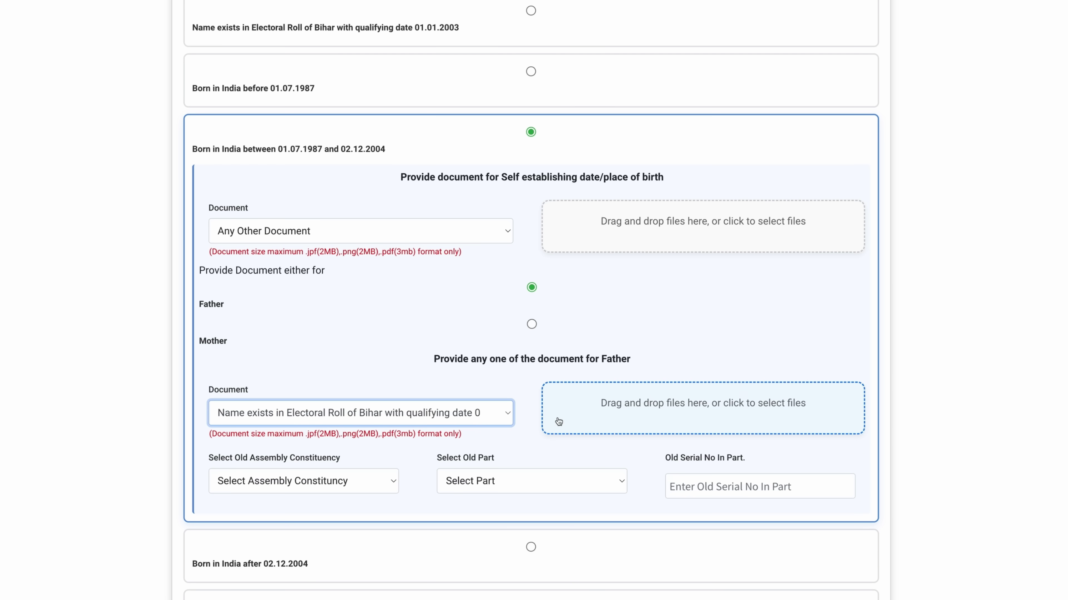
Step: Set Father's old constituency to 2-बगहा and old part to 1-पंचायत भवन, टंकी बजार, उत्तरी भाग
{"action": "left_click", "coordinate": [316, 488]}
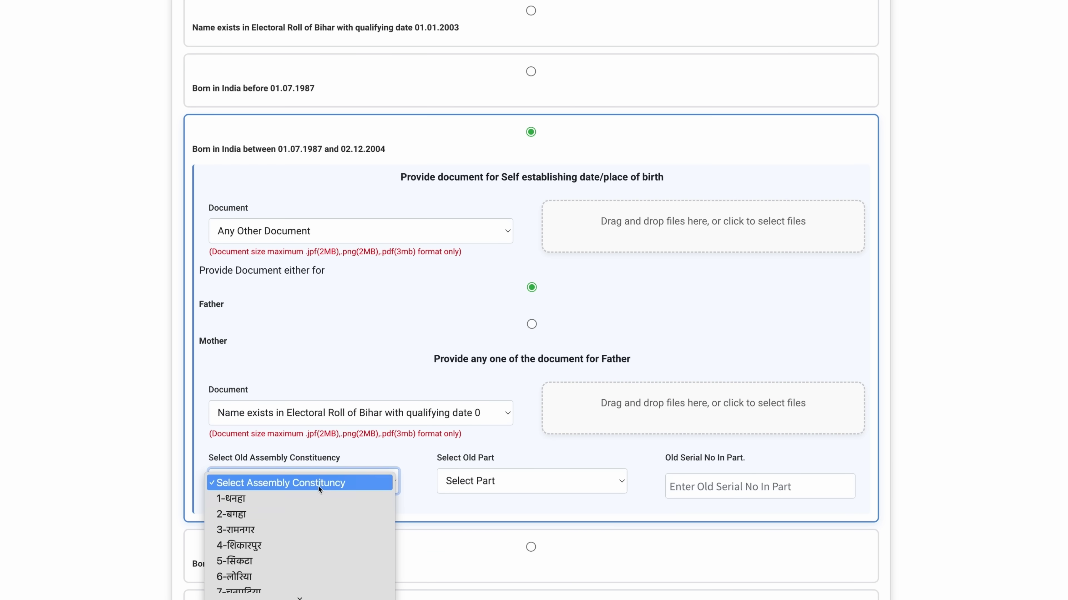
{"action": "left_click", "coordinate": [348, 514]}
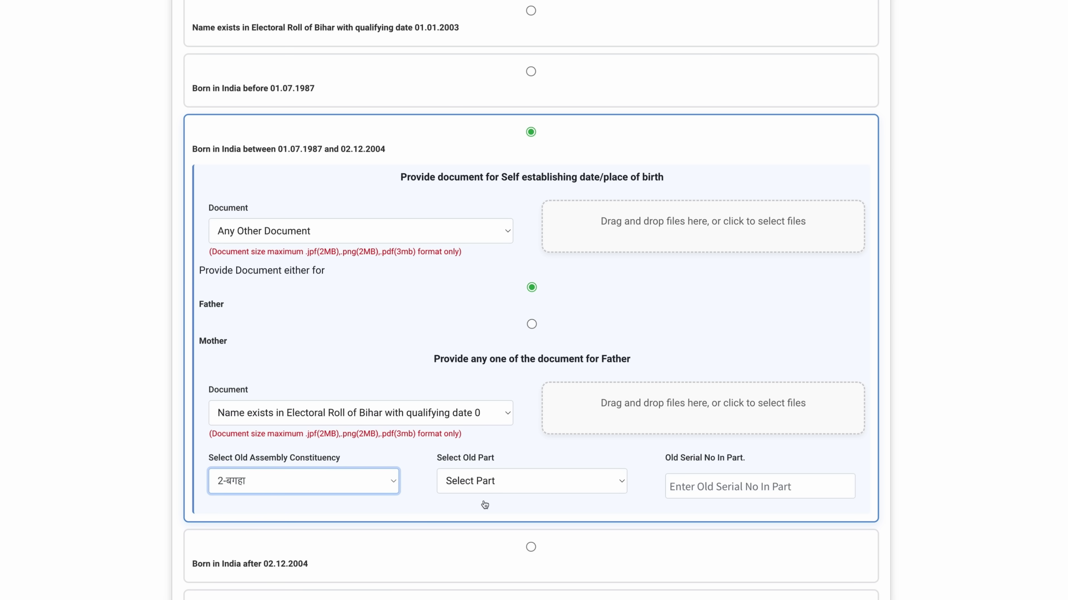
{"action": "left_click", "coordinate": [493, 482]}
{"action": "left_click", "coordinate": [485, 500]}
{"action": "scroll", "coordinate": [479, 231], "scroll_direction": "down", "scroll_amount": 1}
{"action": "scroll", "coordinate": [483, 238], "scroll_direction": "down", "scroll_amount": 3}
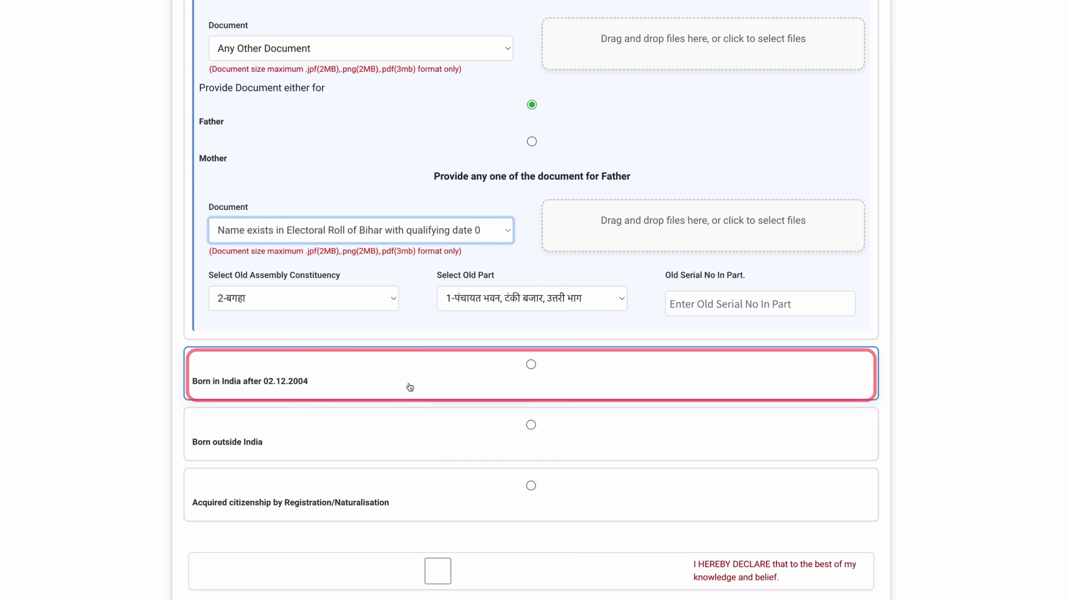
Step: Choose born in India after 02.12.2004 with Birth Certificate as the self document
{"action": "left_click", "coordinate": [531, 364]}
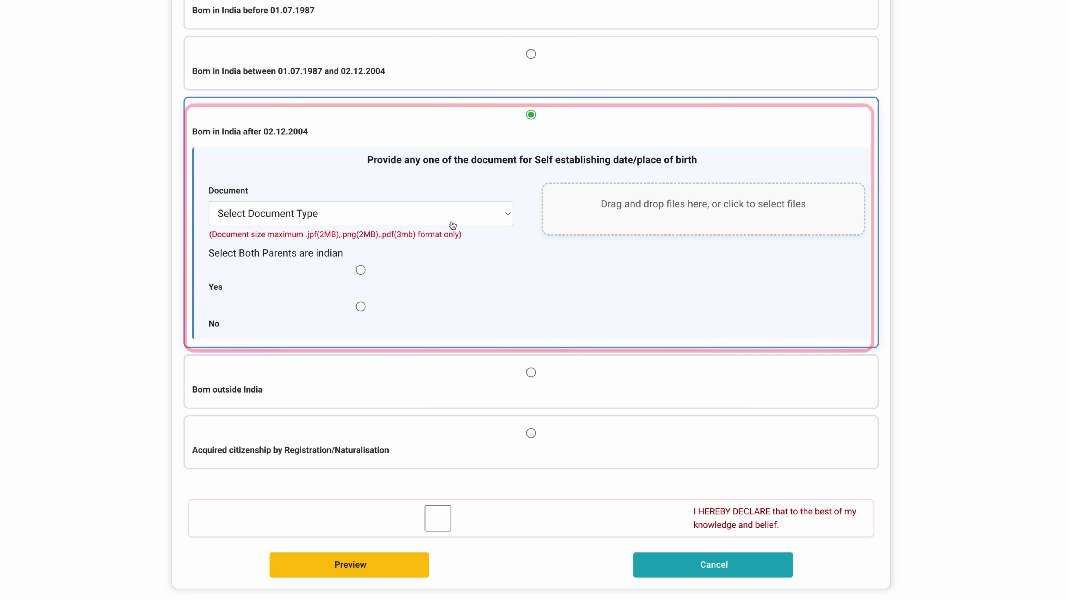
{"action": "left_click", "coordinate": [471, 215]}
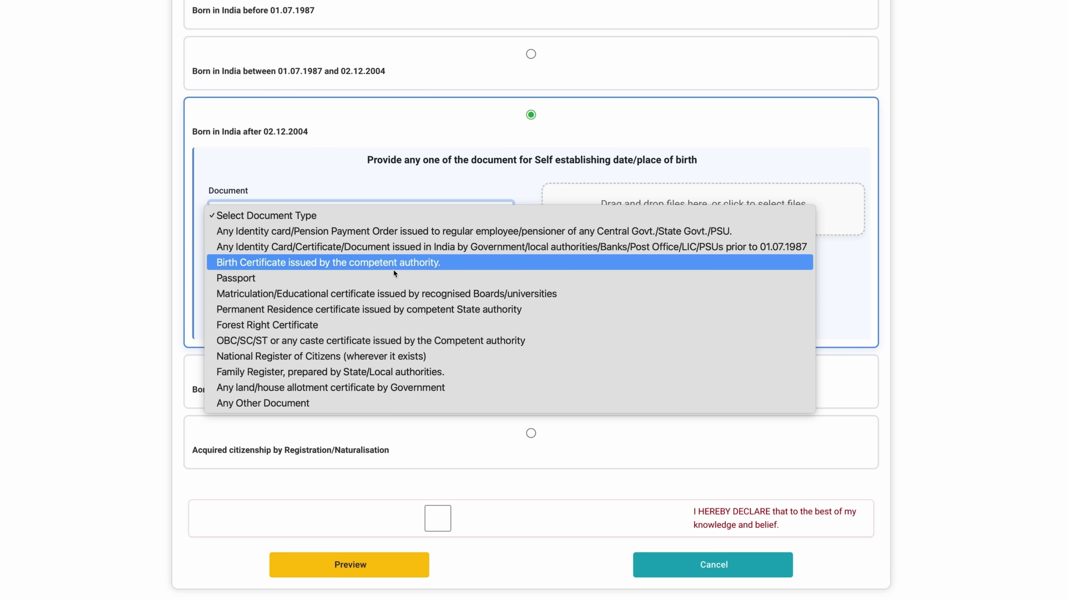
{"action": "left_click", "coordinate": [394, 271]}
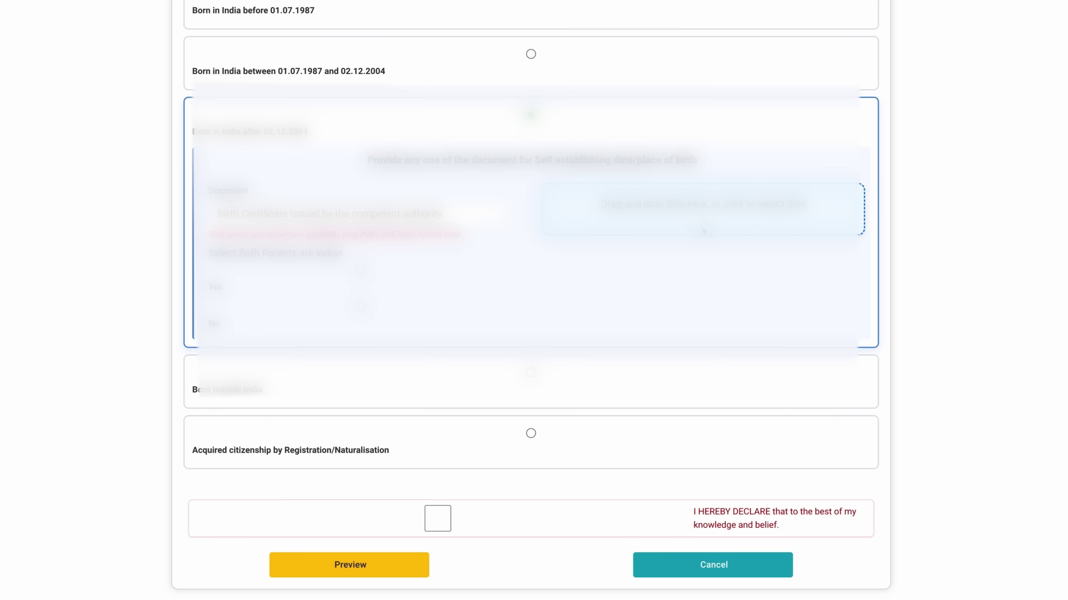
{"action": "left_click", "coordinate": [703, 231]}
{"action": "key", "text": "Escape"}
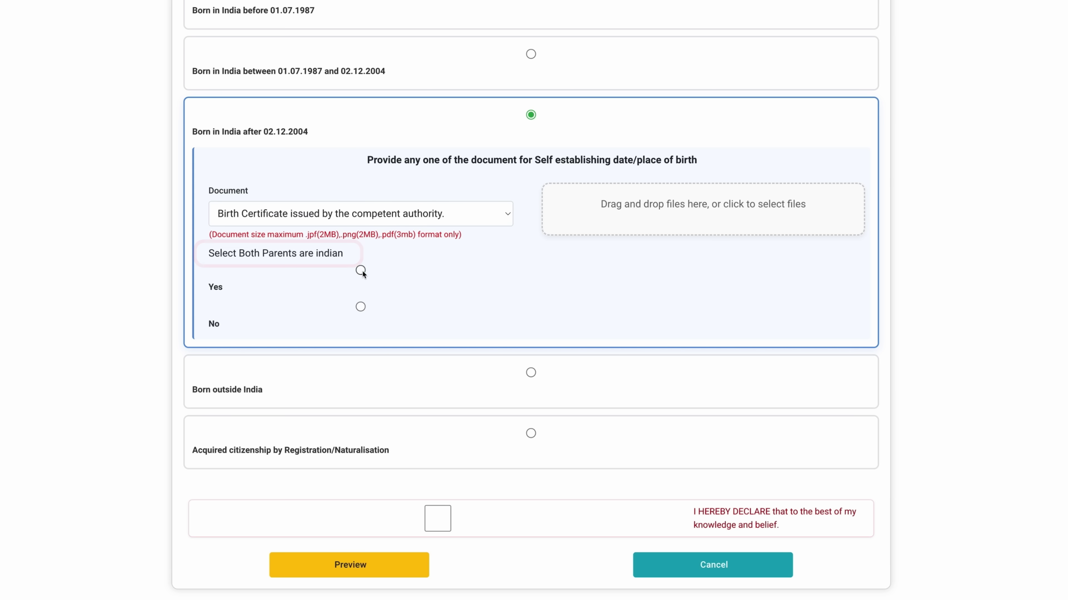
Step: Confirm both parents are Indian and upload the father's Passport
{"action": "left_click", "coordinate": [361, 270]}
{"action": "scroll", "coordinate": [457, 355], "scroll_direction": "down", "scroll_amount": 1}
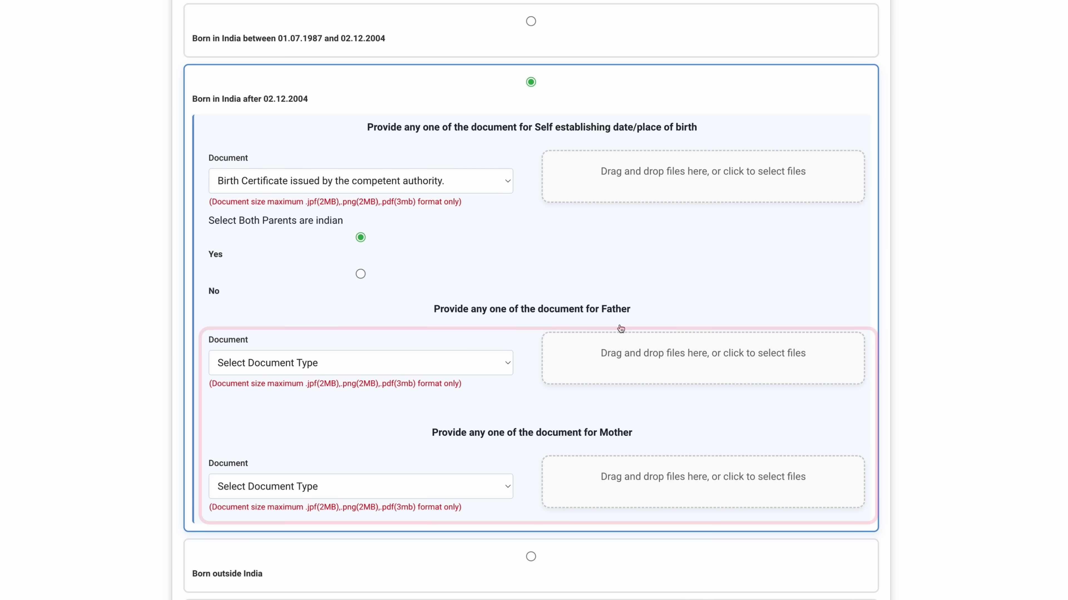
{"action": "left_click", "coordinate": [425, 362]}
{"action": "left_click", "coordinate": [413, 378]}
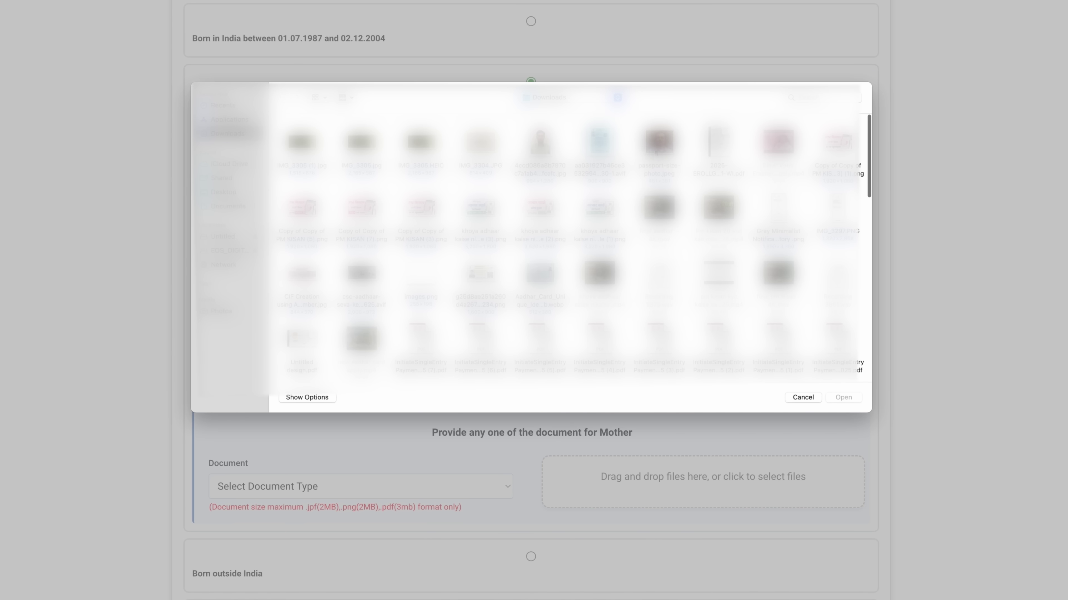
{"action": "left_click", "coordinate": [599, 145]}
{"action": "left_click", "coordinate": [844, 397]}
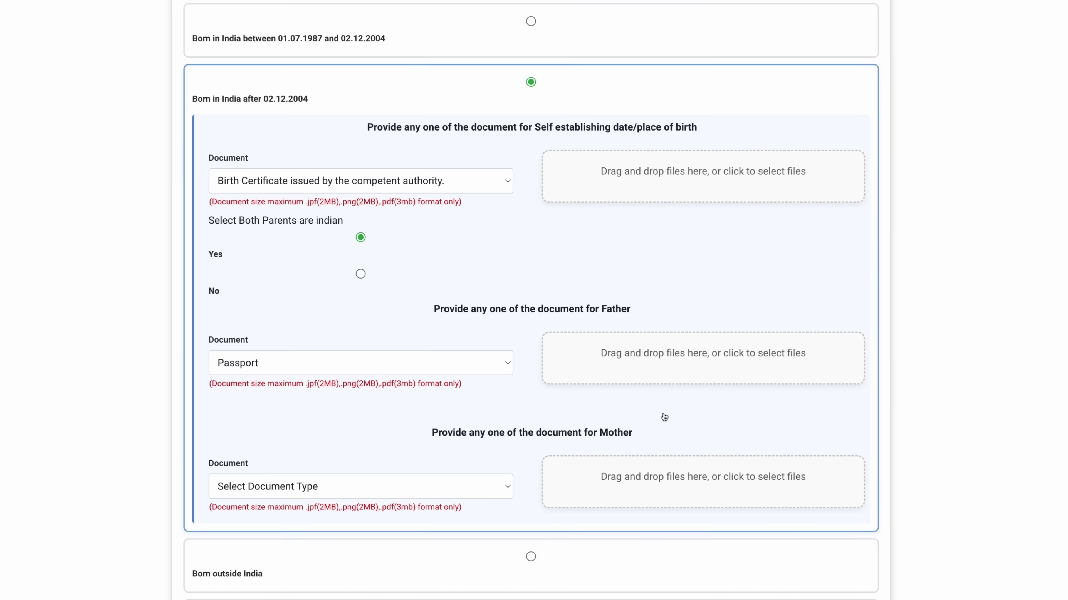
Step: Set the mother's document to an ID card and upload it
{"action": "scroll", "coordinate": [597, 398], "scroll_direction": "down", "scroll_amount": 1}
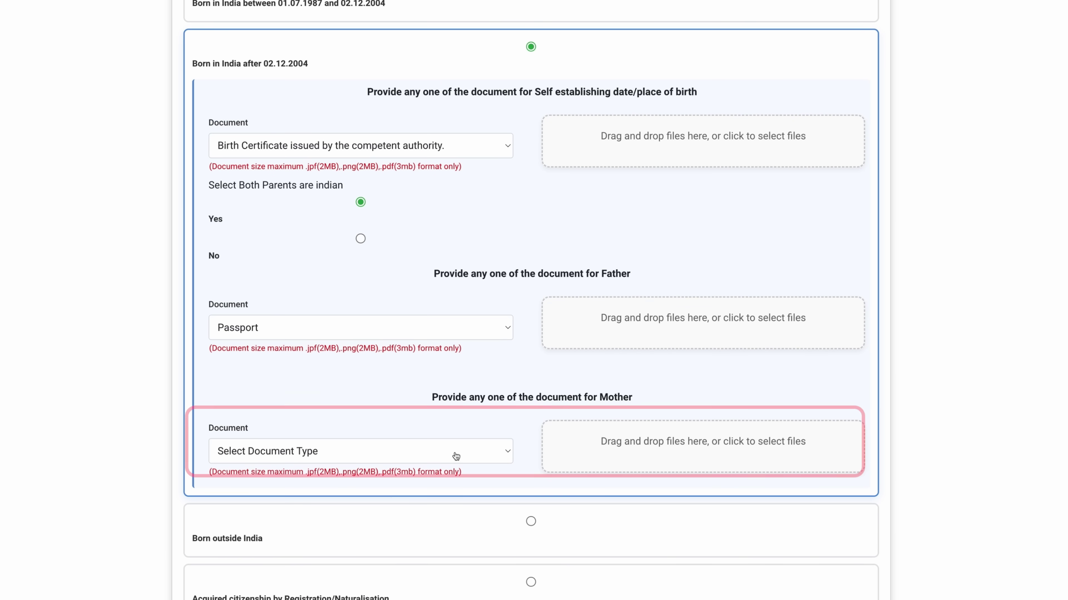
{"action": "left_click", "coordinate": [419, 456]}
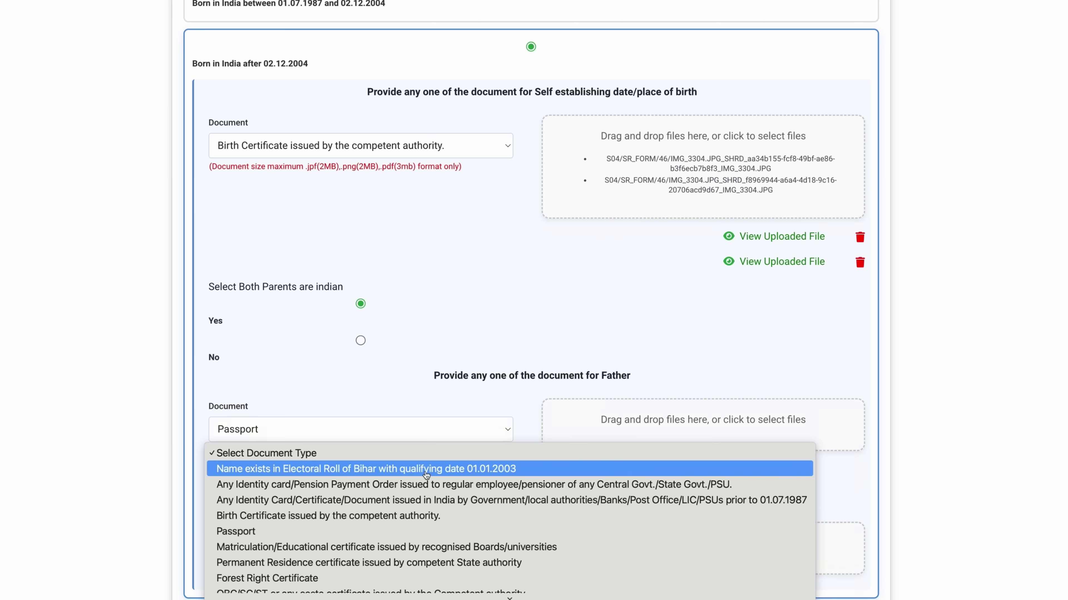
{"action": "left_click", "coordinate": [440, 501]}
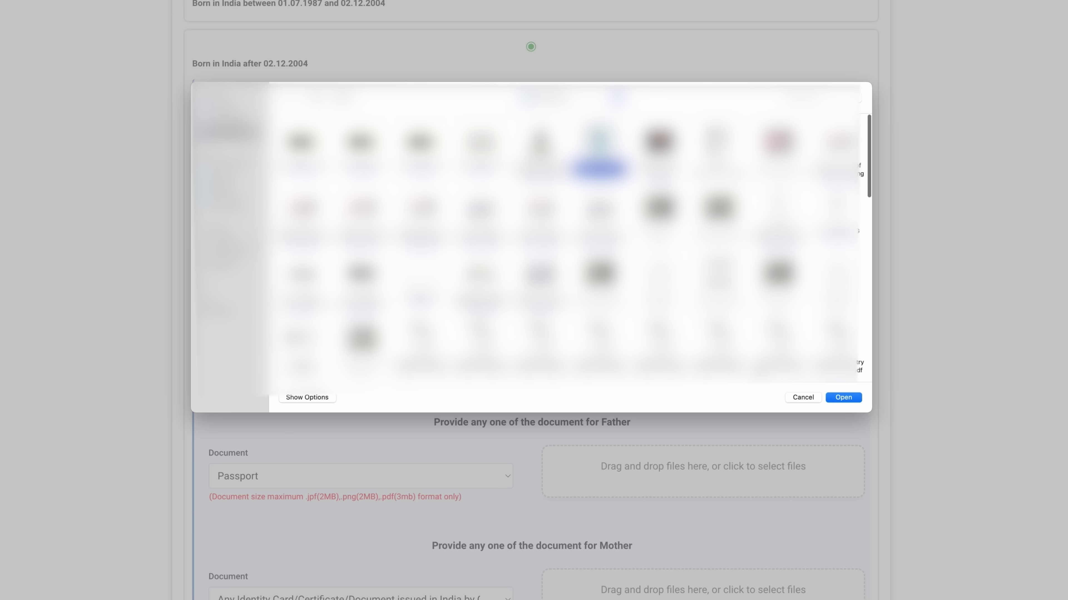
{"action": "left_click", "coordinate": [842, 398]}
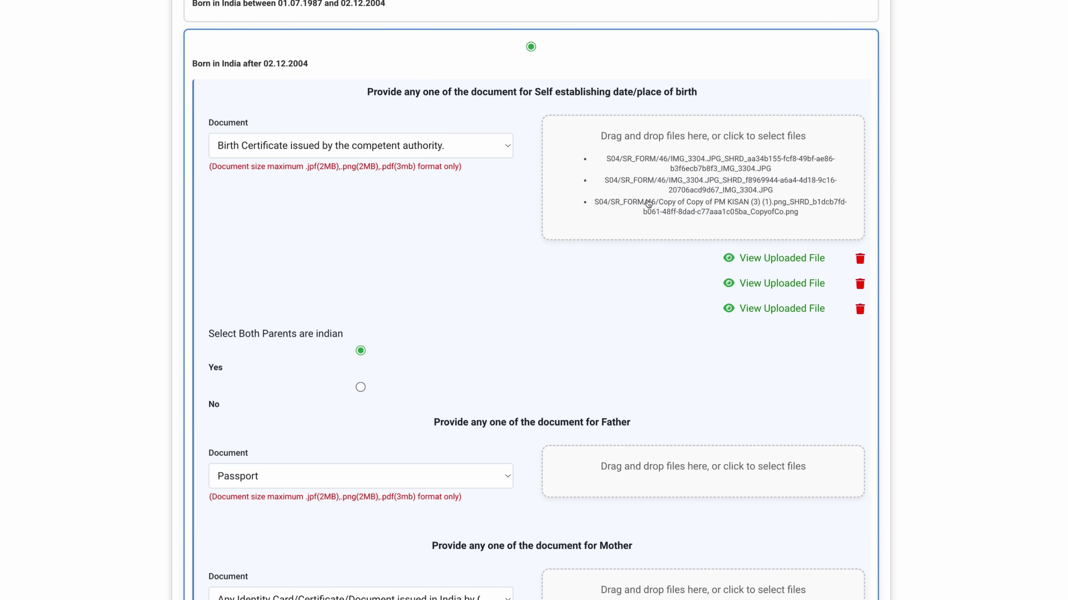
Step: Switch the declaration to acquired citizenship by registration
{"action": "scroll", "coordinate": [799, 320], "scroll_direction": "down", "scroll_amount": 1}
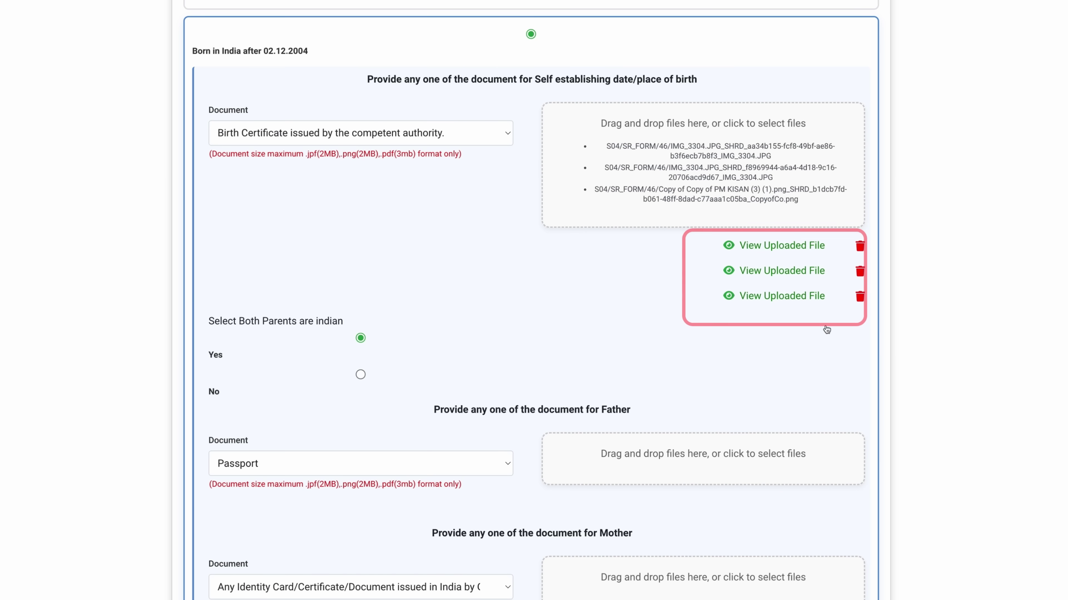
{"action": "scroll", "coordinate": [620, 290], "scroll_direction": "down", "scroll_amount": 5}
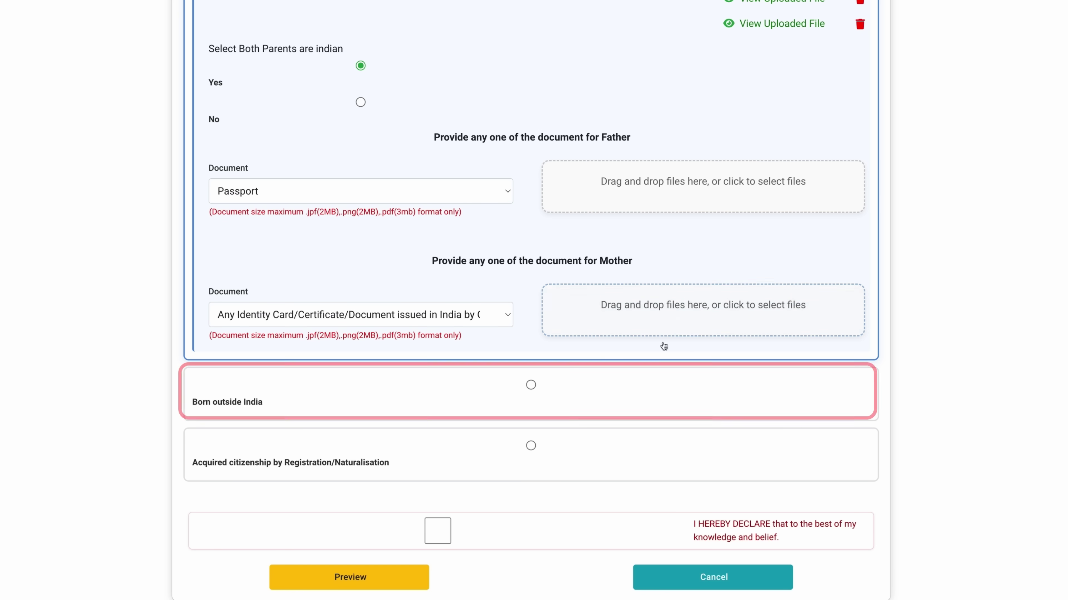
{"action": "left_click", "coordinate": [531, 447]}
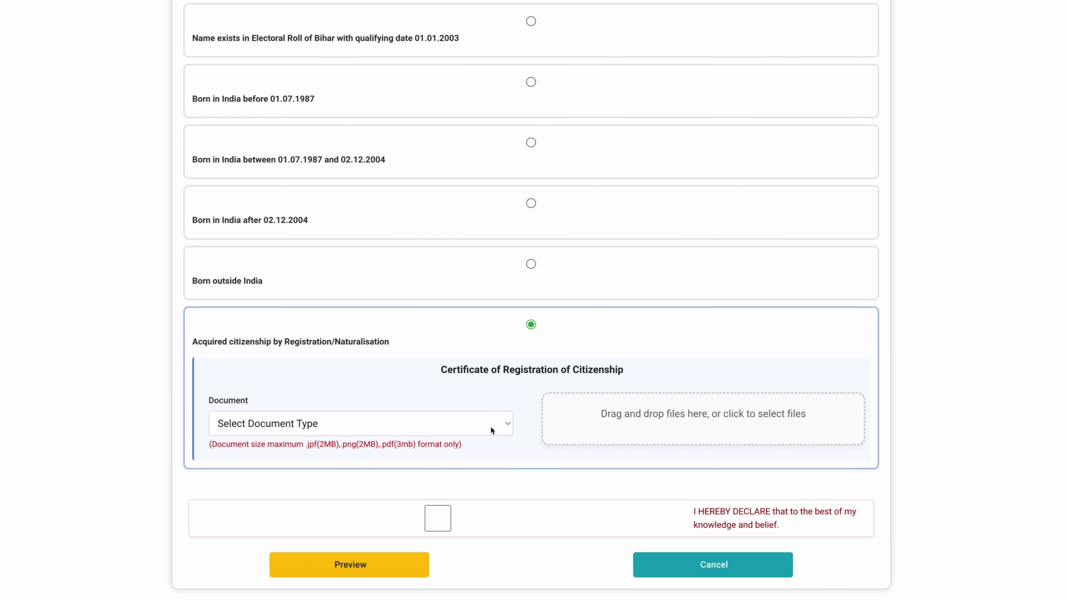
Step: Choose born before 01.07.1987, upload Passport IMG_3305.jpg, and tick I HEREBY DECLARE
{"action": "scroll", "coordinate": [496, 378], "scroll_direction": "up", "scroll_amount": 6}
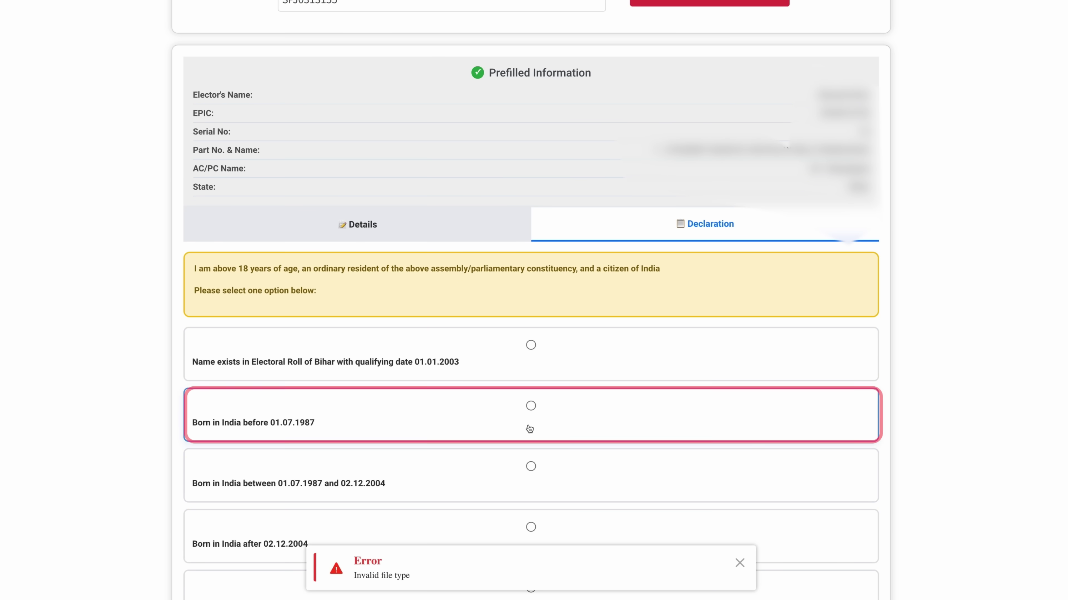
{"action": "left_click", "coordinate": [531, 404]}
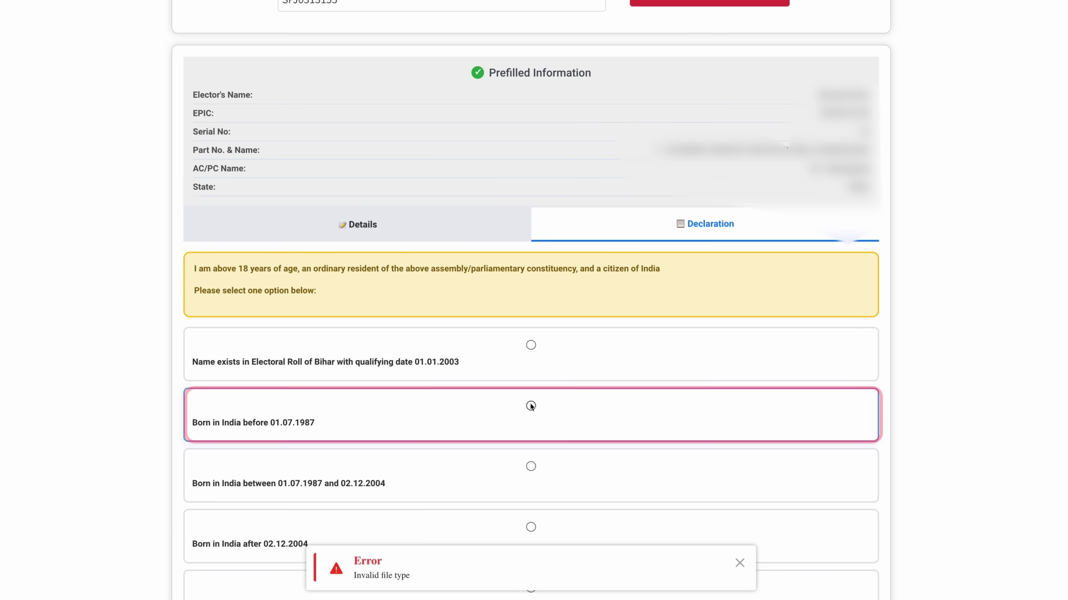
{"action": "scroll", "coordinate": [535, 446], "scroll_direction": "down", "scroll_amount": 1}
{"action": "left_click", "coordinate": [463, 453]}
{"action": "left_click", "coordinate": [606, 463]}
{"action": "left_click", "coordinate": [578, 462]}
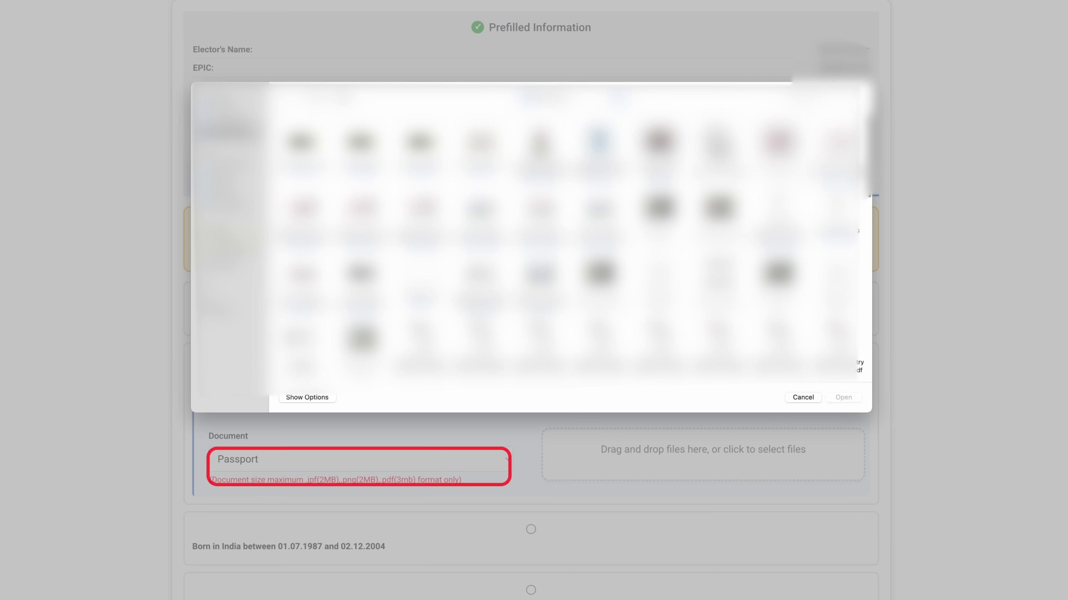
{"action": "key", "text": "Return"}
{"action": "scroll", "coordinate": [541, 221], "scroll_direction": "down", "scroll_amount": 7}
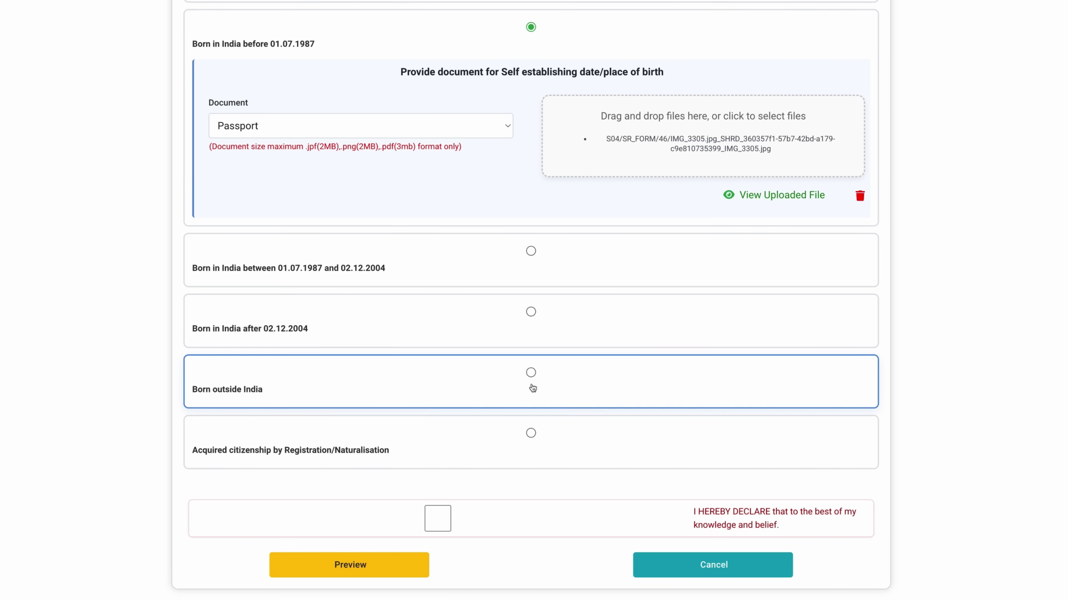
{"action": "left_click", "coordinate": [440, 519]}
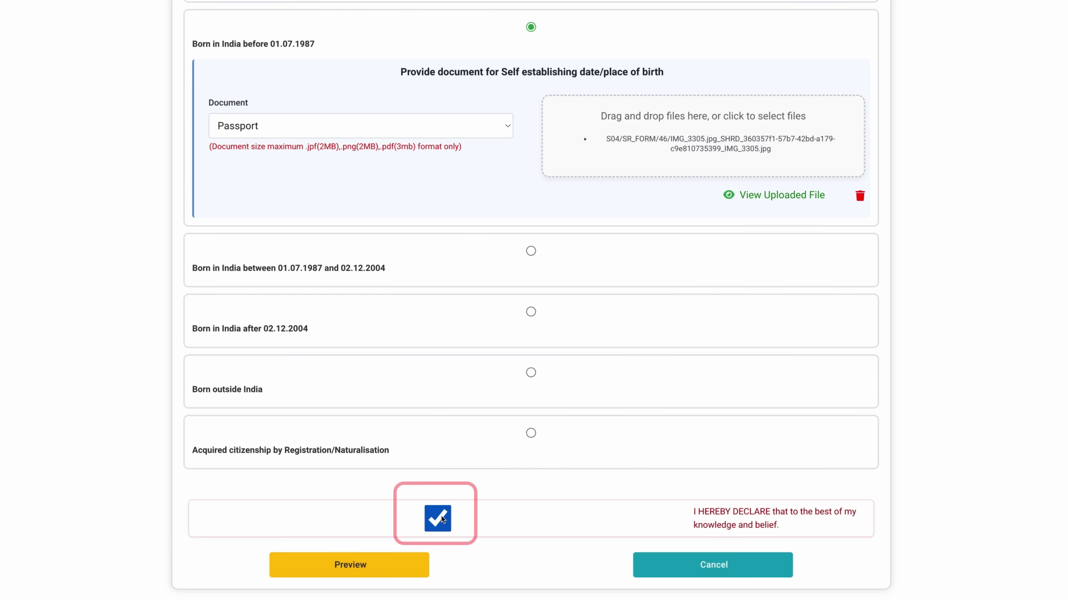
Step: Open the Enumeration Form preview, scroll through the filled details, then close it
{"action": "left_click", "coordinate": [396, 569]}
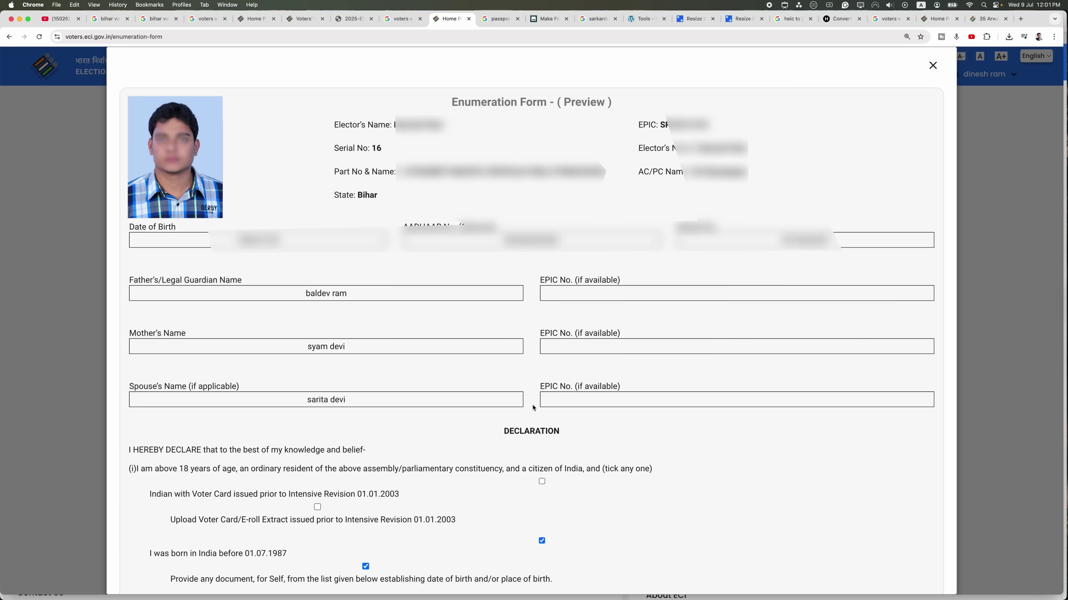
{"action": "scroll", "coordinate": [532, 408], "scroll_direction": "down", "scroll_amount": 15}
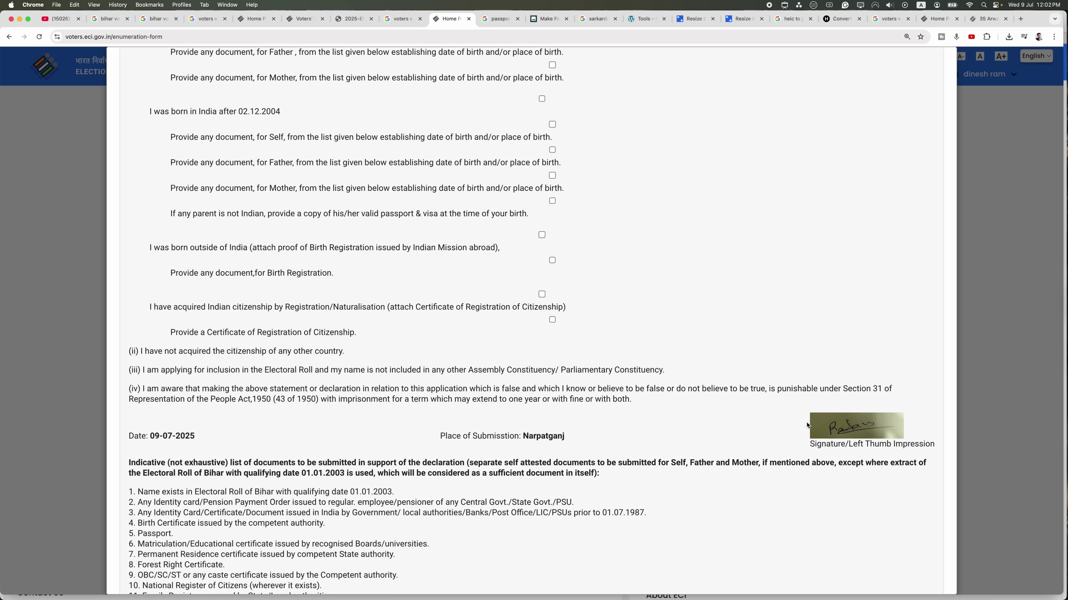
{"action": "scroll", "coordinate": [860, 486], "scroll_direction": "down", "scroll_amount": 2}
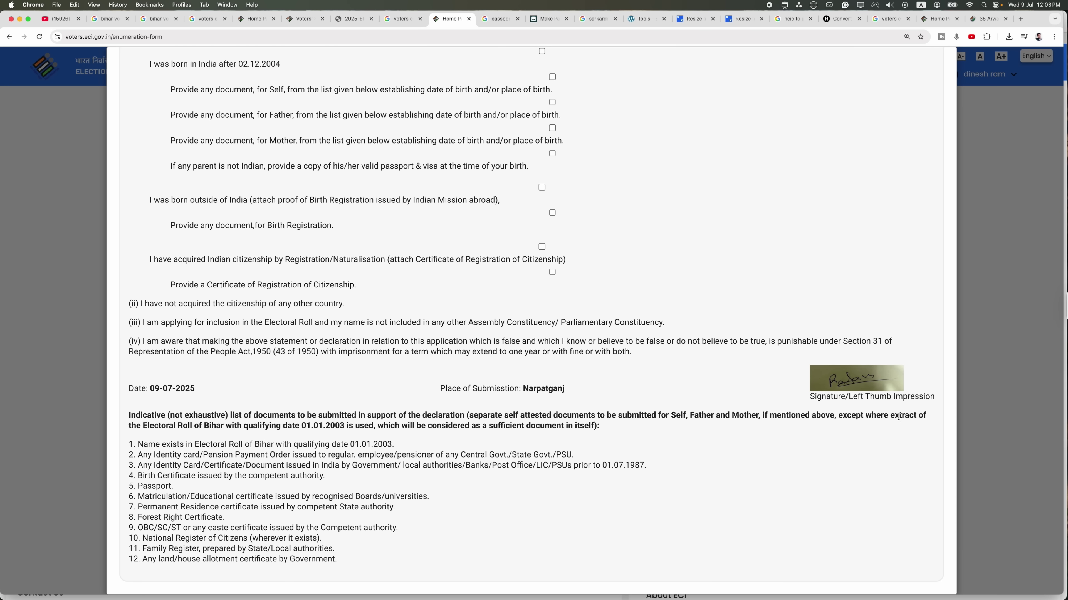
{"action": "left_click", "coordinate": [1036, 353]}
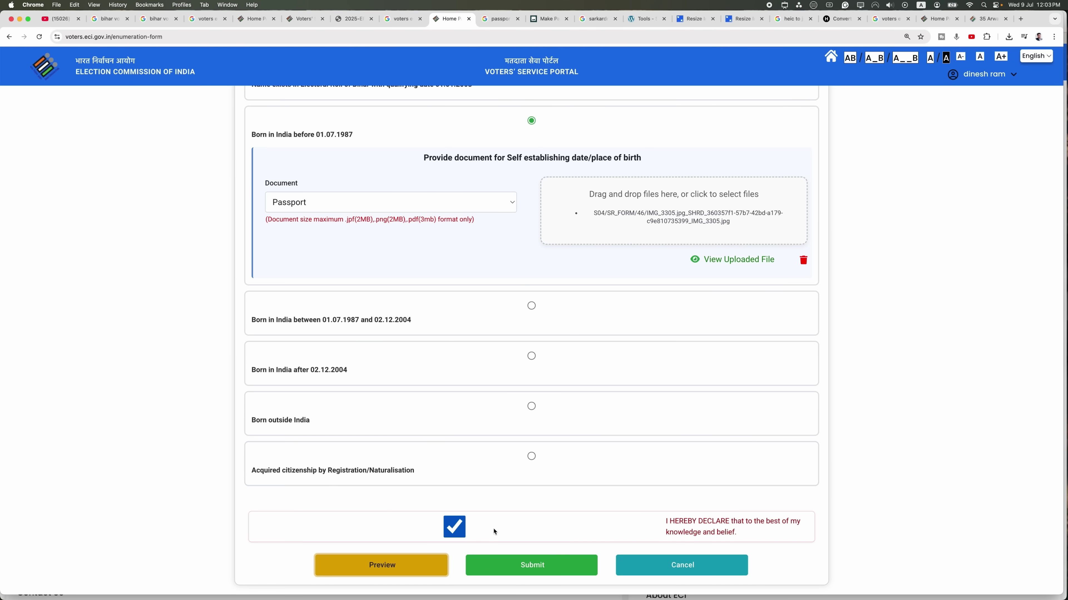